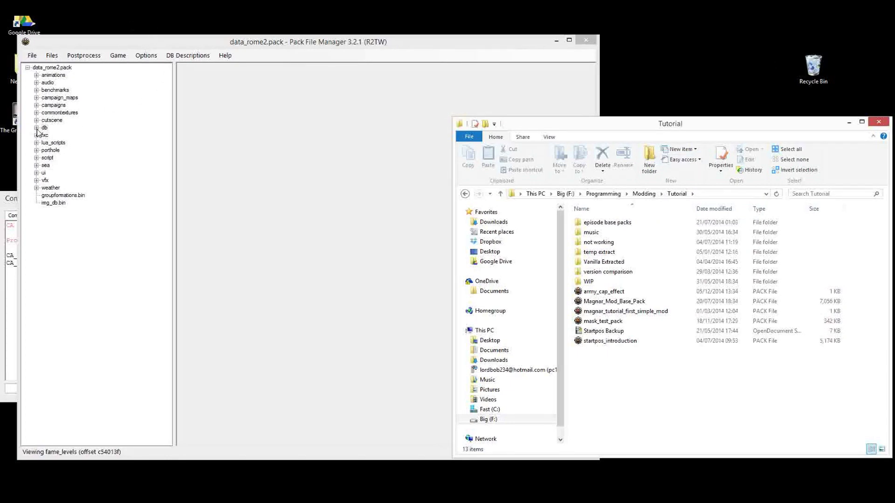
Open the fame_levels table from db > fame_levels_tables and widen the window to fit all its columns.
left_click(37, 128)
left_click_drag(167, 87, 165, 270)
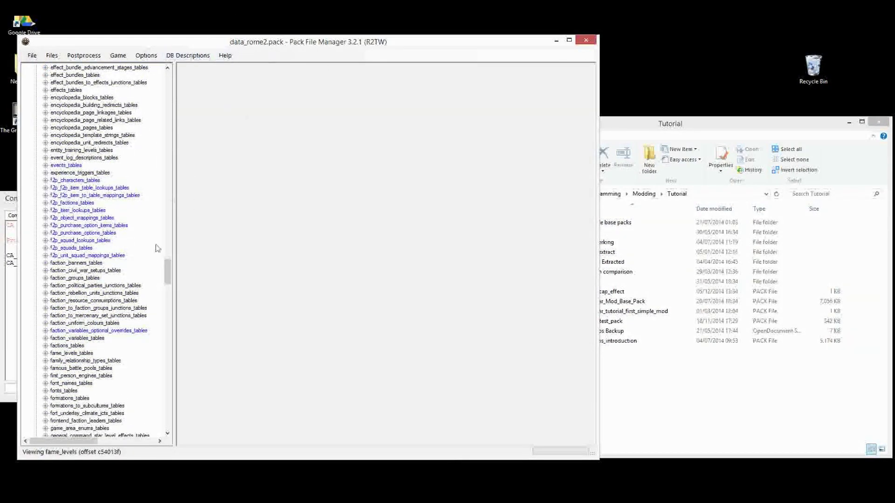
scroll(46, 354, "down", 4)
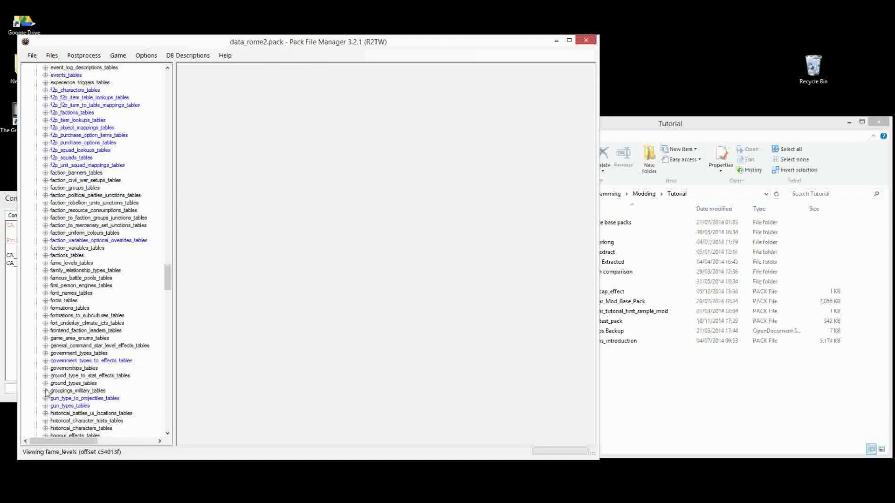
left_click(45, 263)
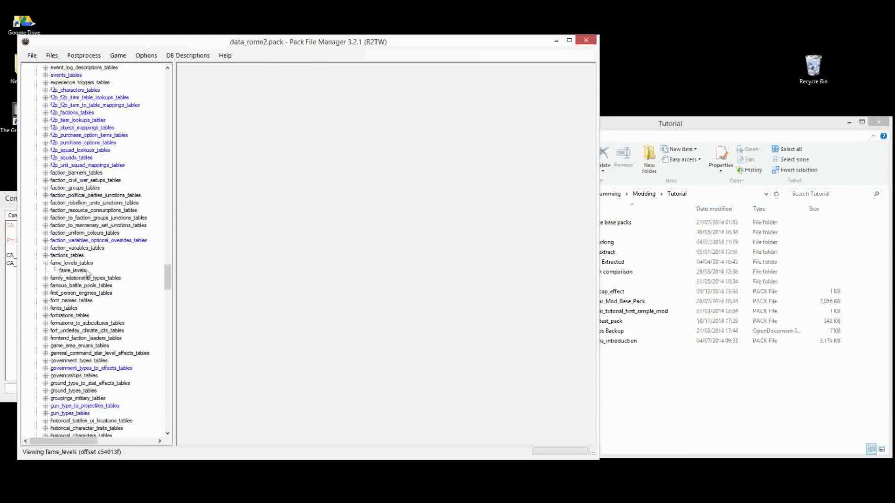
left_click(73, 270)
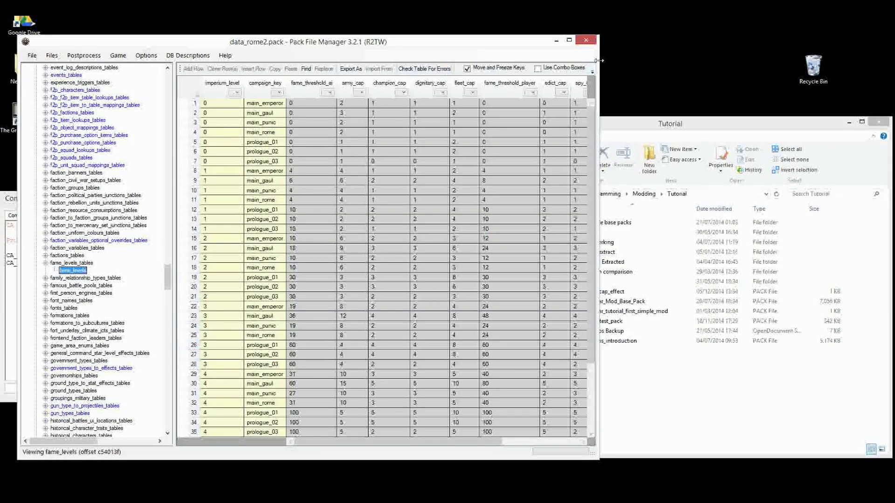
left_click_drag(598, 60, 878, 61)
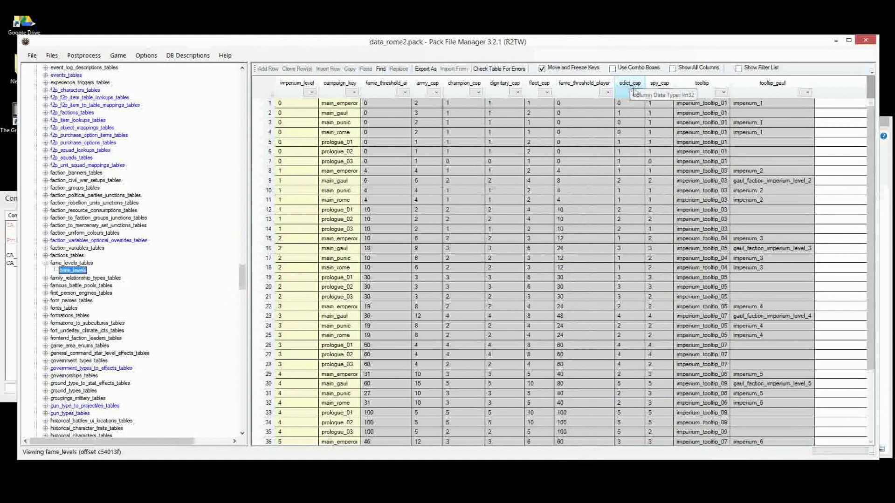
Examine the edict_cap, imperium_level, campaign_key and tooltip_gaul columns in the first rows of the fame_levels table.
left_click_drag(632, 123, 632, 200)
left_click_drag(296, 103, 297, 163)
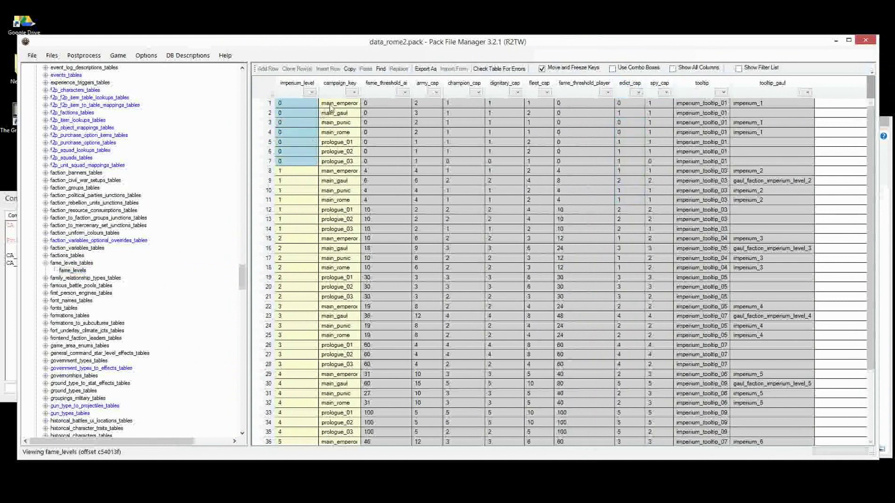
left_click_drag(329, 103, 337, 165)
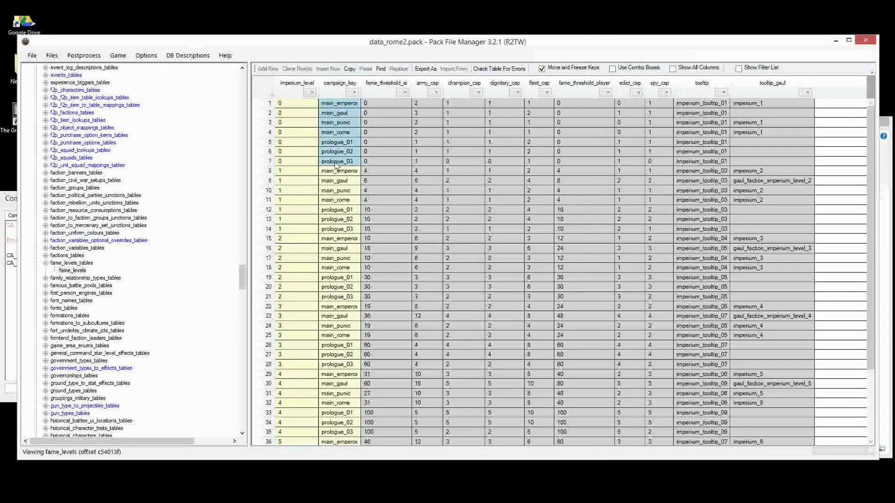
left_click(774, 105)
left_click_drag(773, 108, 777, 208)
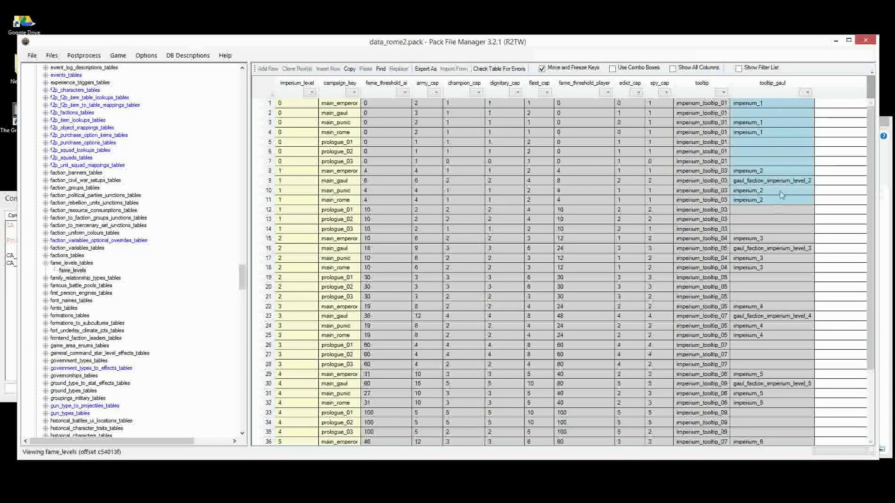
Examine the AI and player fame thresholds and the army, champion and dignitary caps for imperium levels 0 and 1.
left_click(599, 123)
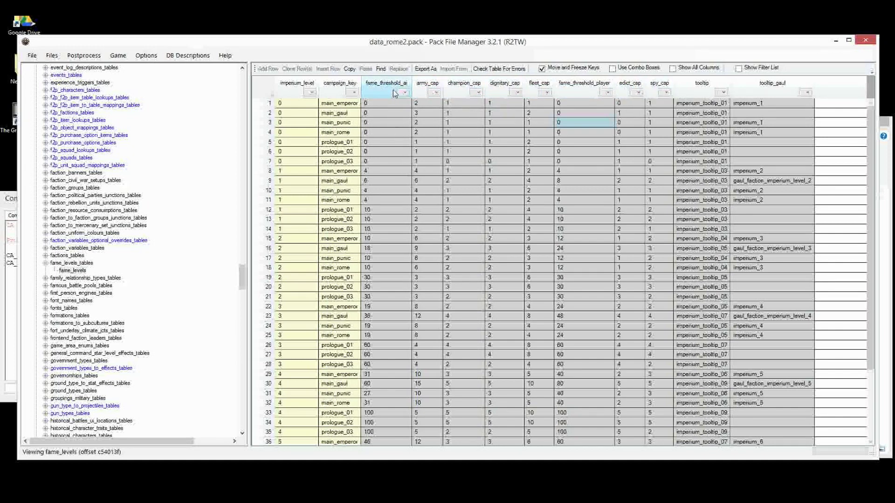
left_click_drag(368, 102, 371, 161)
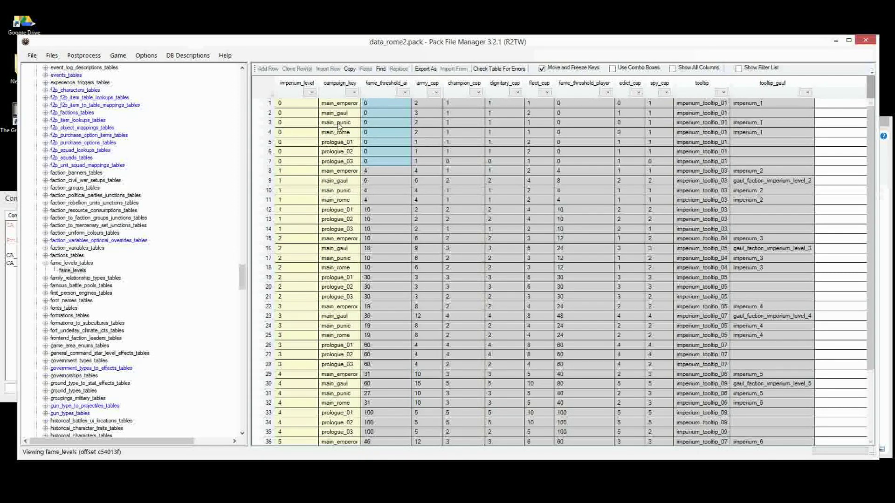
left_click_drag(371, 171, 377, 205)
left_click_drag(436, 104, 437, 161)
mouse_move(475, 108)
left_mouse_down()
mouse_move(550, 111)
mouse_move(488, 106)
left_mouse_up()
left_click(579, 107)
left_click_drag(580, 171, 574, 210)
left_click(582, 152)
Examine the edict_cap values across the imperium levels and the tooltip keys of the first rows.
left_click_drag(631, 106, 624, 163)
left_click_drag(632, 191, 633, 378)
left_click_drag(704, 103, 690, 231)
left_click_drag(710, 104, 703, 153)
Switch to File Explorer, go to the Total War Rome II data folder and open the local_en_rome2 pack file.
mouse_move(343, 432)
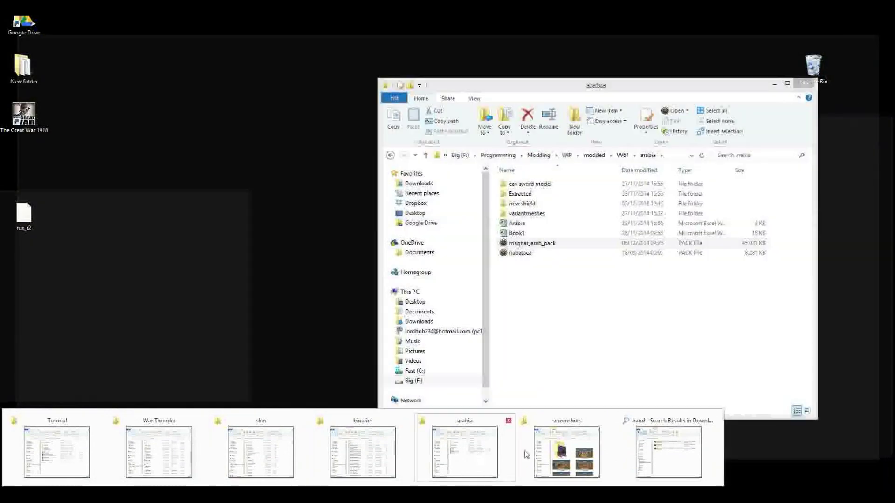
right_click(150, 494)
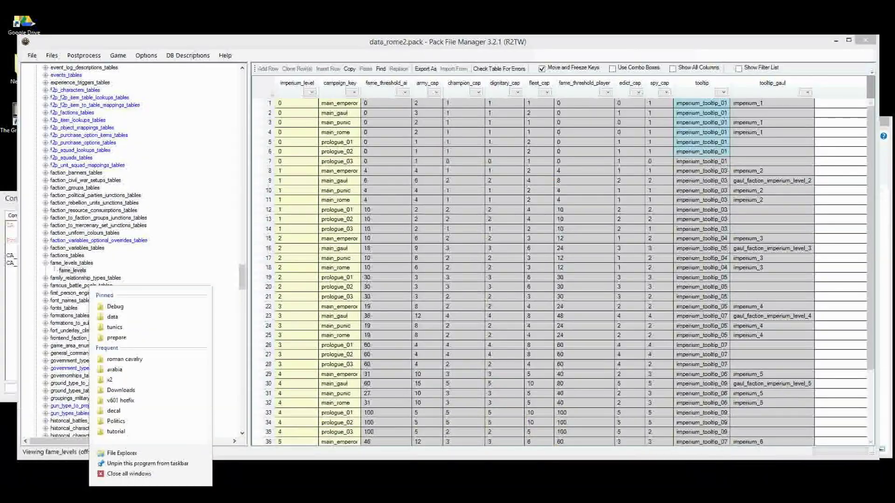
left_click(114, 317)
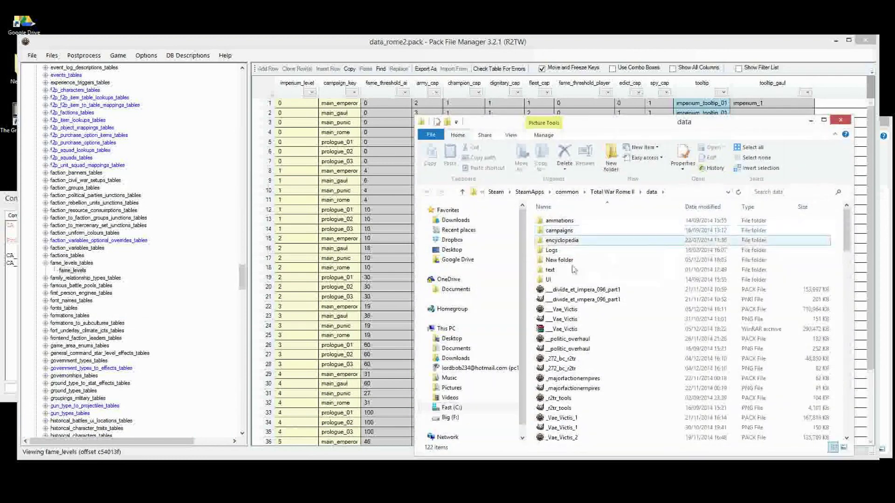
scroll(582, 289, "down", 10)
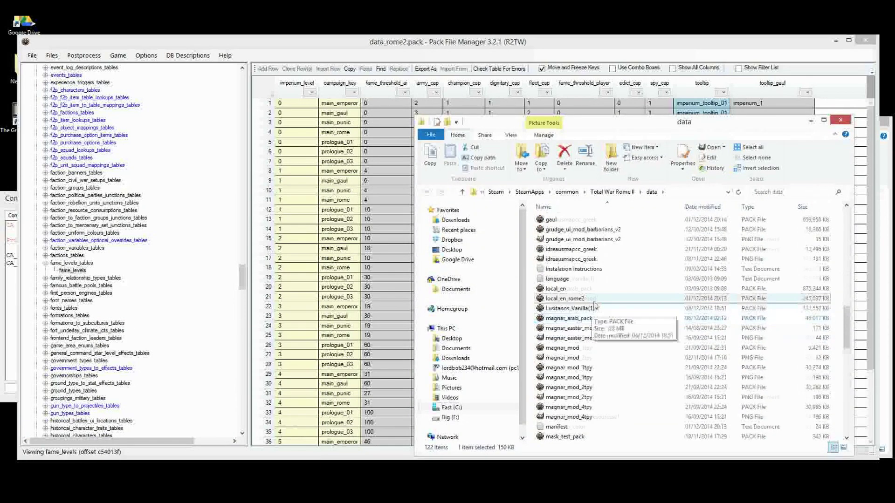
scroll(595, 305, "down", 2)
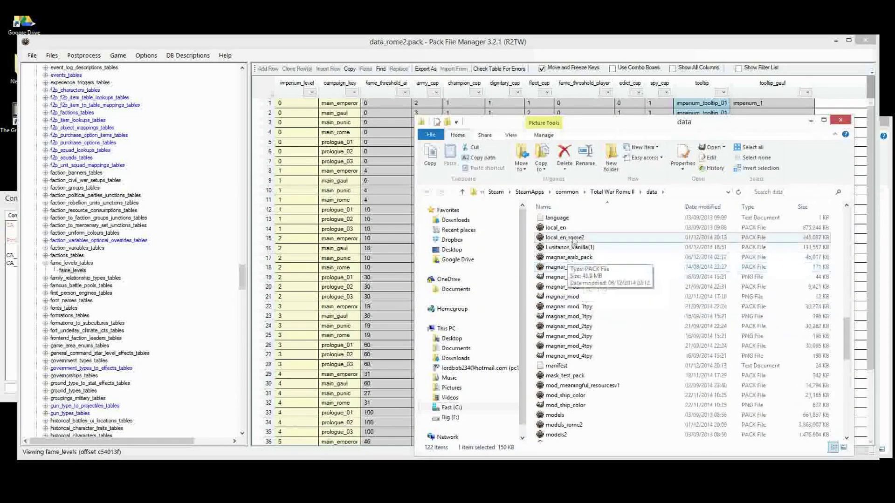
left_click(573, 238)
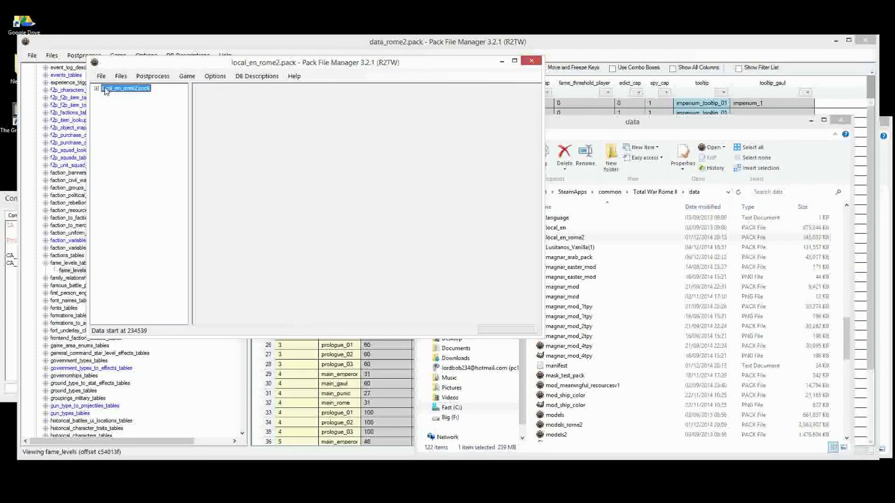
Expand local_en_rome2.pack down to its db folder, widen the file tree and open campaign_localised_strings.loc.
left_click(96, 89)
left_click(106, 110)
left_click(115, 118)
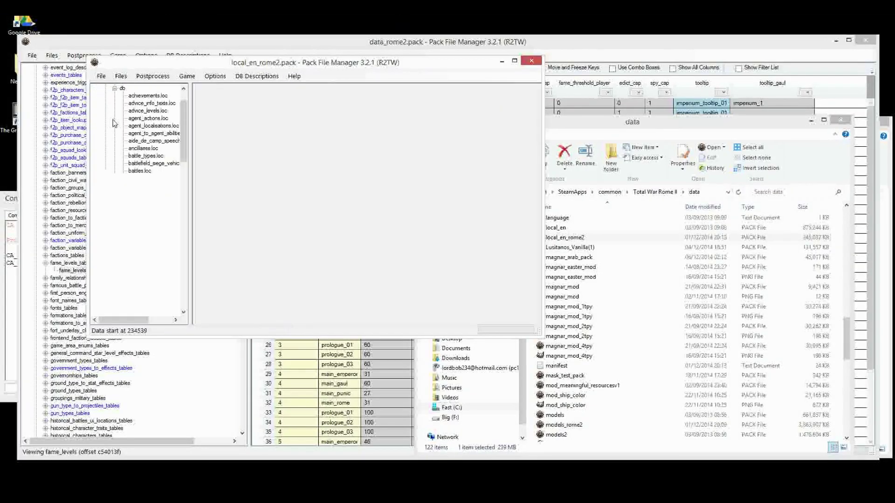
left_click_drag(189, 123, 259, 122)
scroll(186, 261, "down", 5)
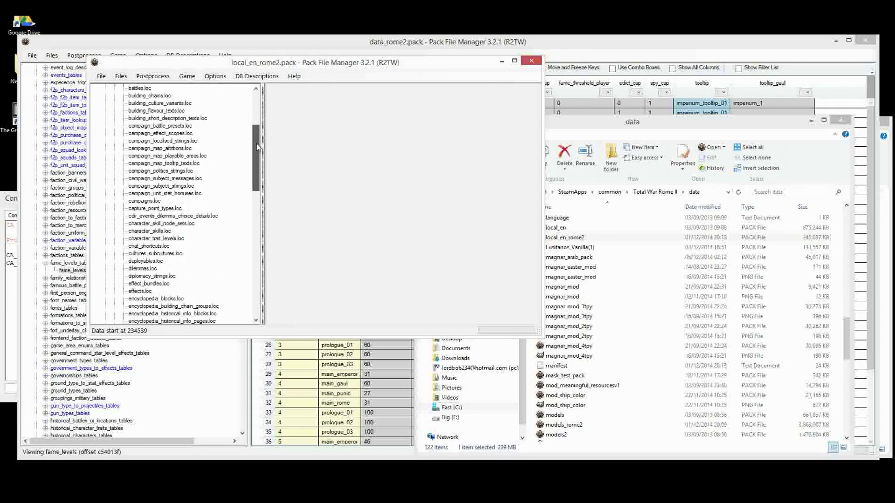
scroll(186, 262, "down", 4)
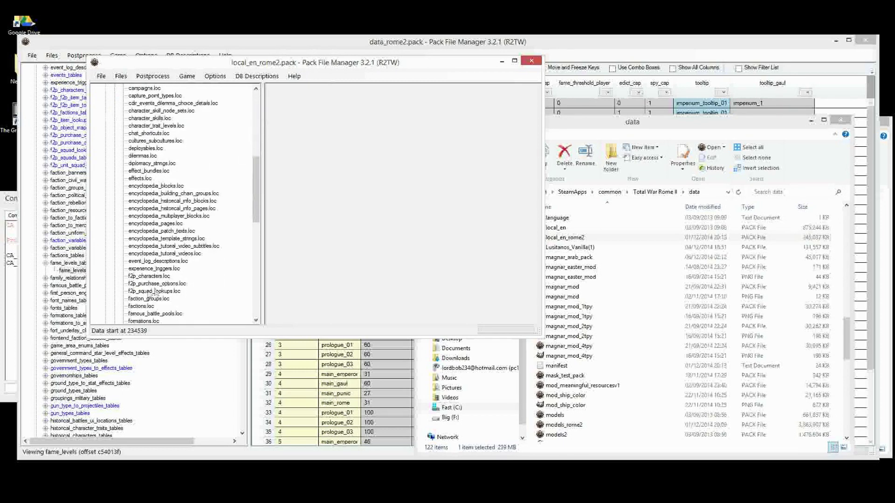
scroll(146, 306, "down", 2)
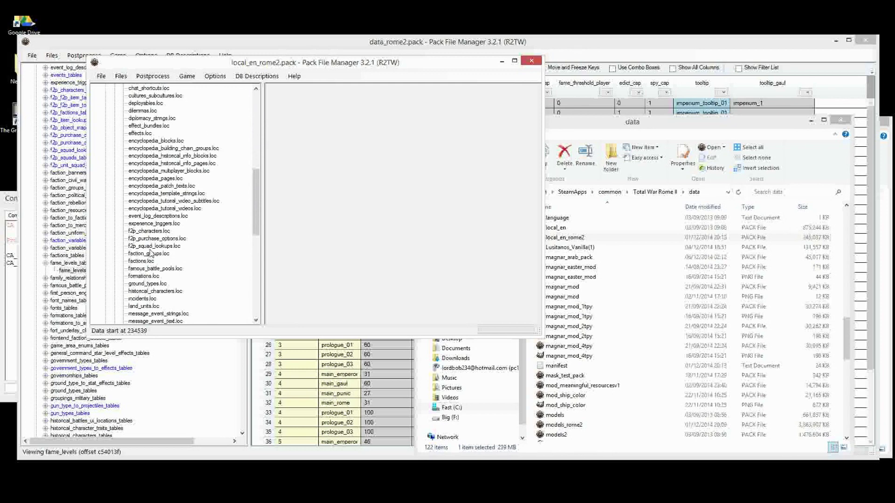
scroll(150, 253, "up", 8)
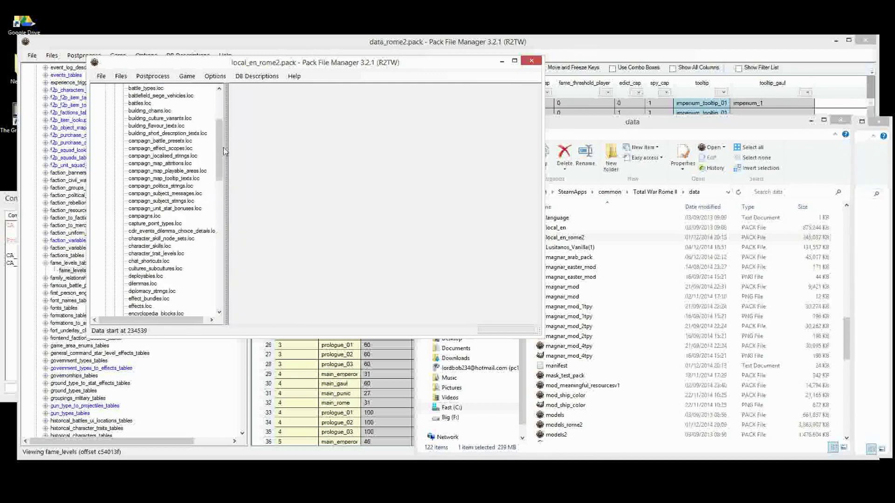
left_click_drag(219, 156, 228, 214)
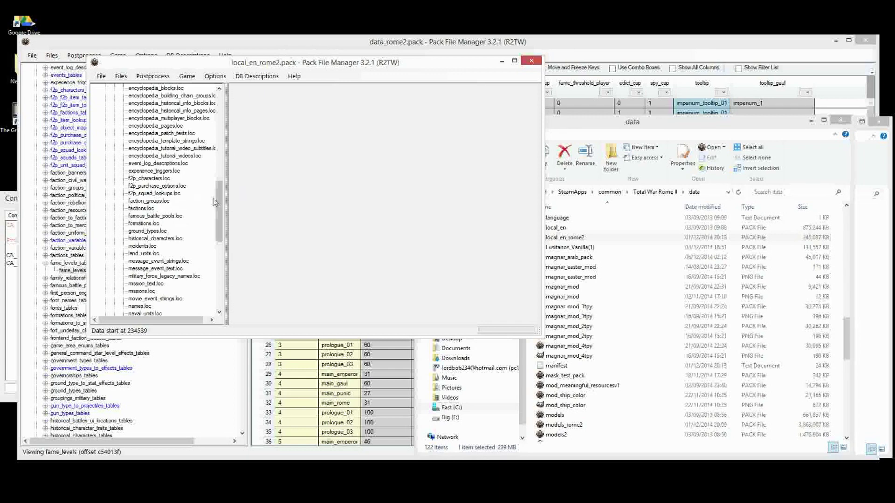
left_click_drag(221, 202, 221, 142)
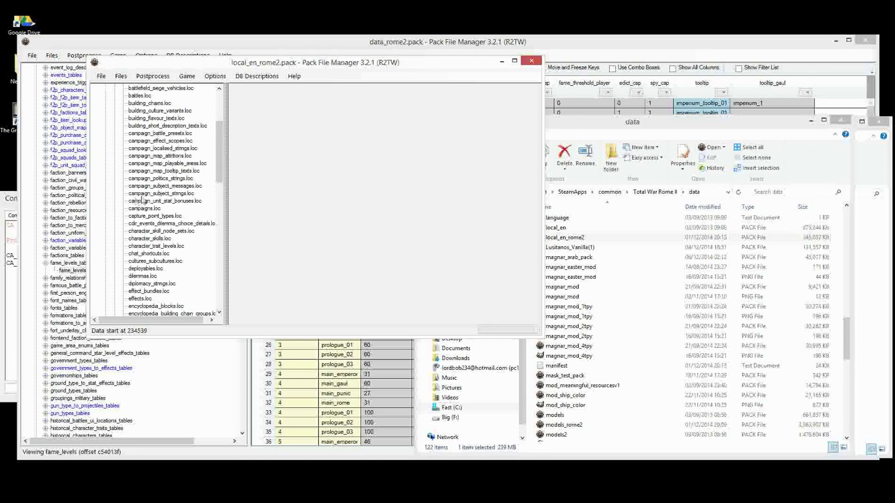
left_click(163, 148)
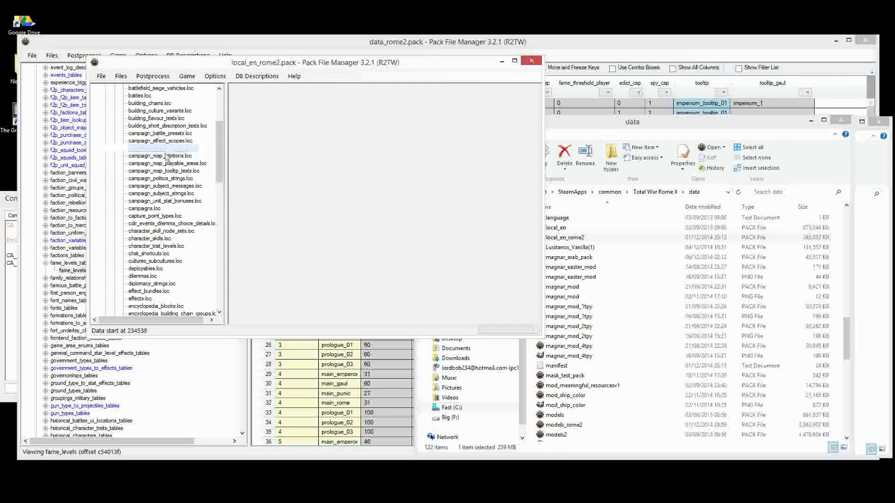
Widen the Tag column, sort the strings by tag and select the rows imperium_tooltip_01 to imperium_tooltip_10.
left_click_drag(366, 102, 406, 101)
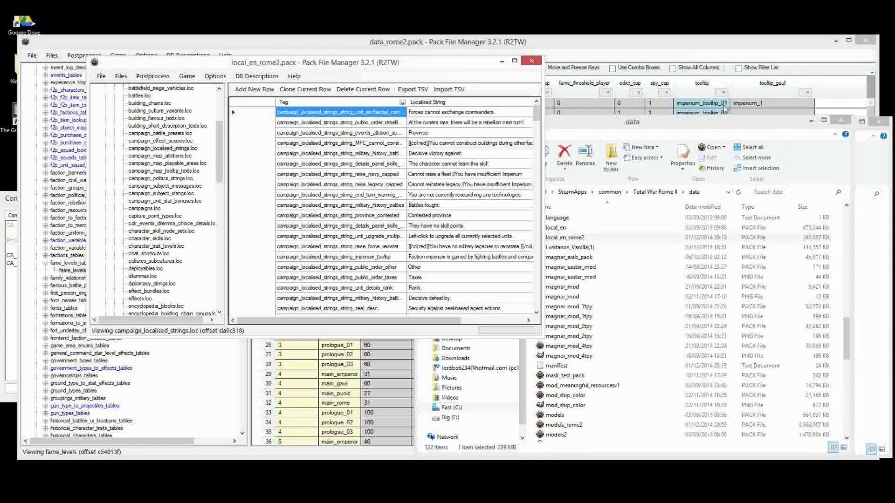
left_click_drag(406, 101, 434, 102)
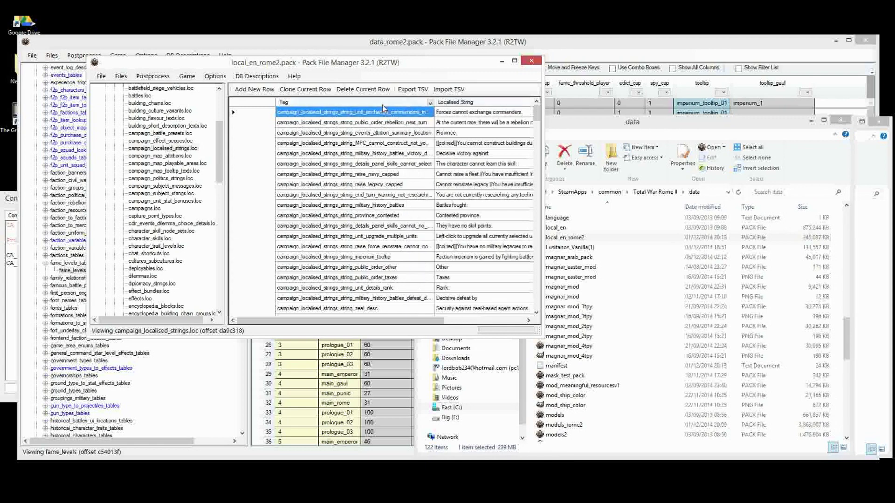
left_click(382, 102)
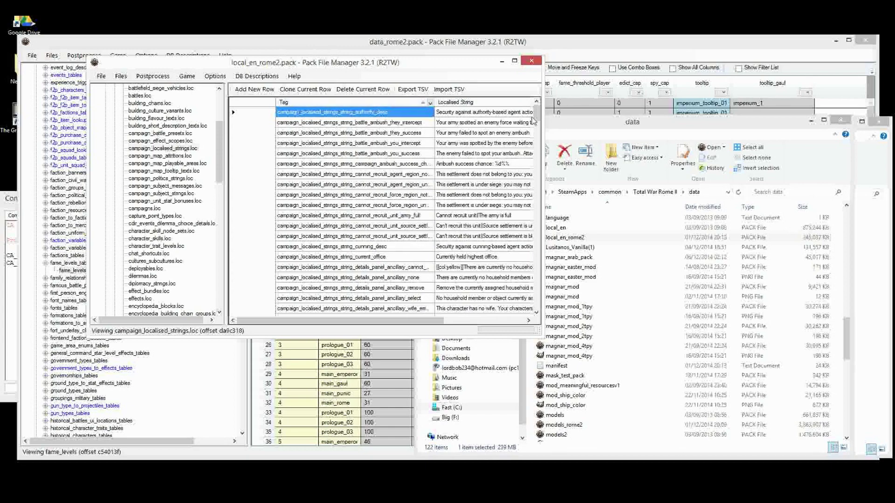
left_click_drag(537, 114, 539, 185)
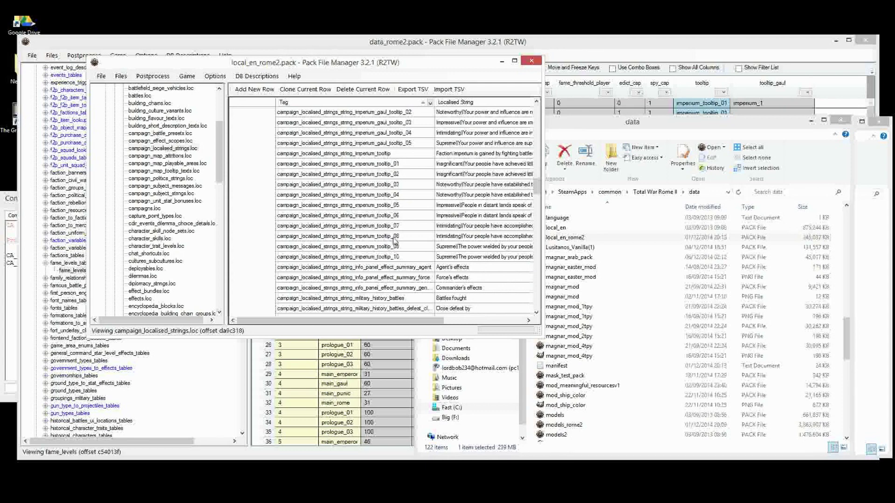
left_click_drag(432, 164, 469, 265)
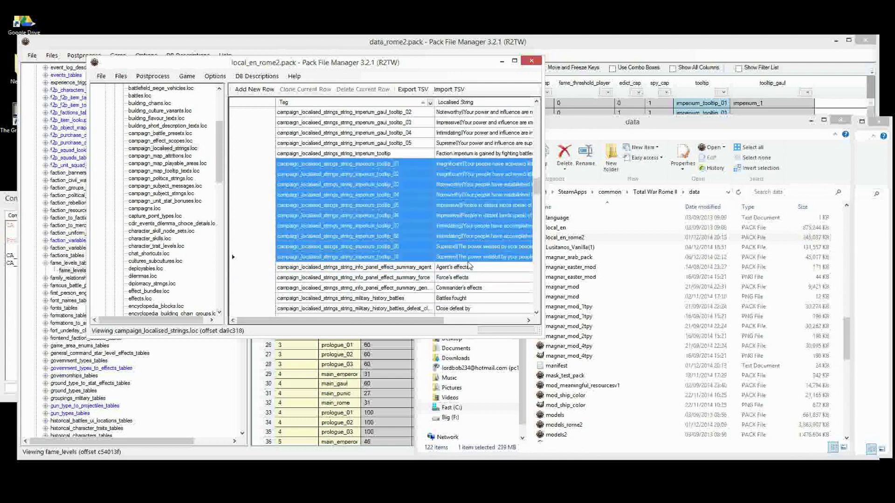
Return to the data_rome2.pack window and review the remaining rows of the fame_levels table.
left_click(620, 57)
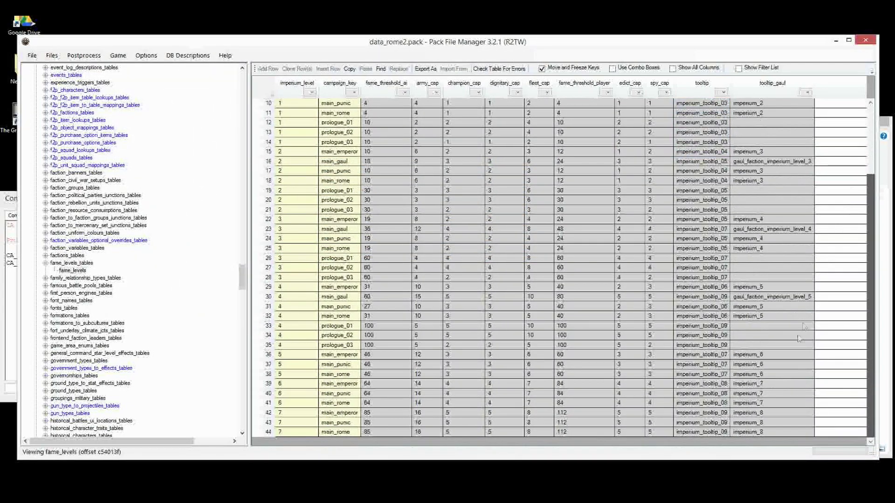
left_click(630, 142)
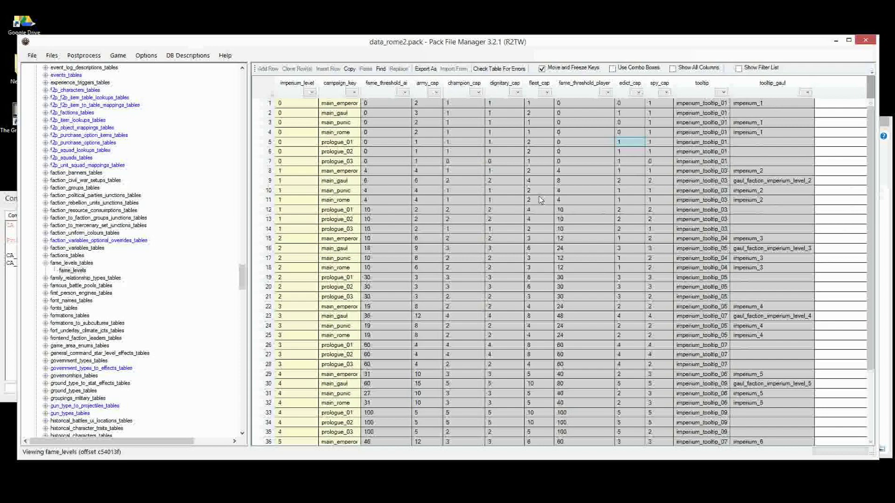
mouse_move(414, 495)
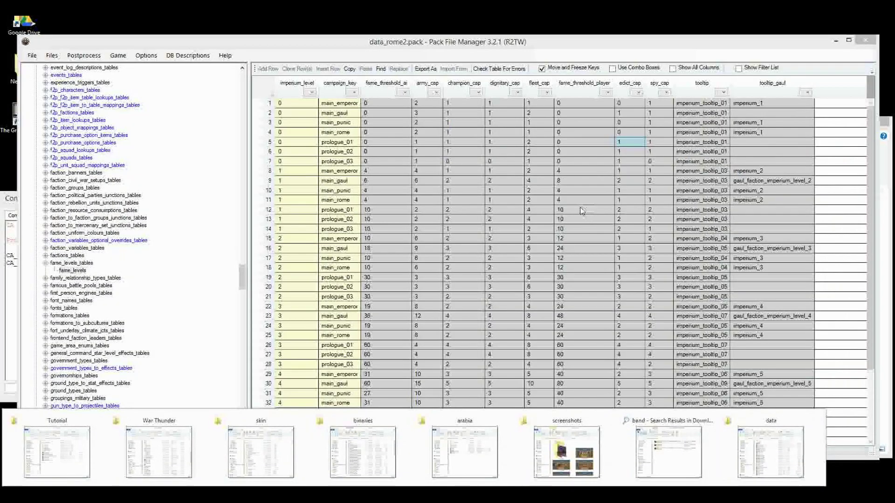
left_click(662, 173)
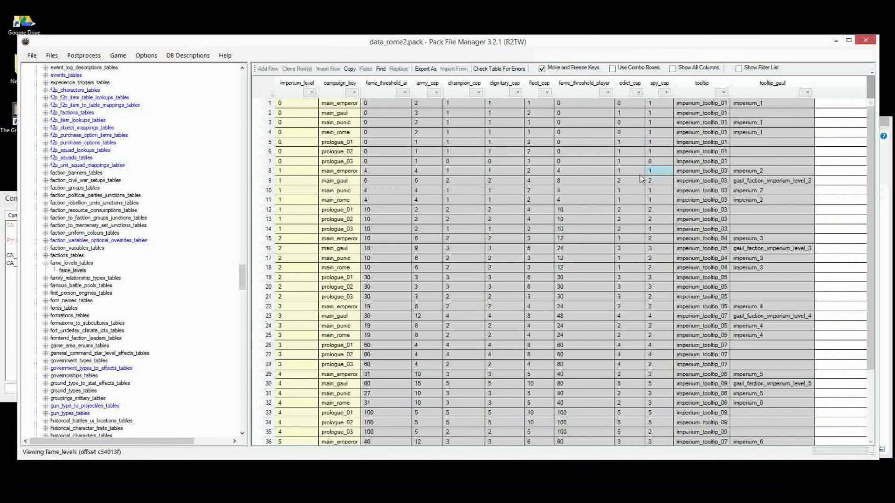
left_click(32, 56)
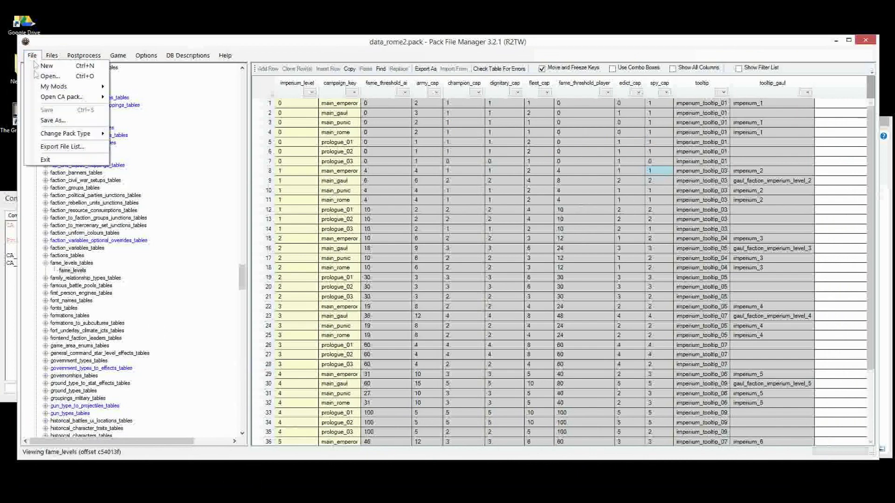
left_click(43, 74)
left_click(339, 54)
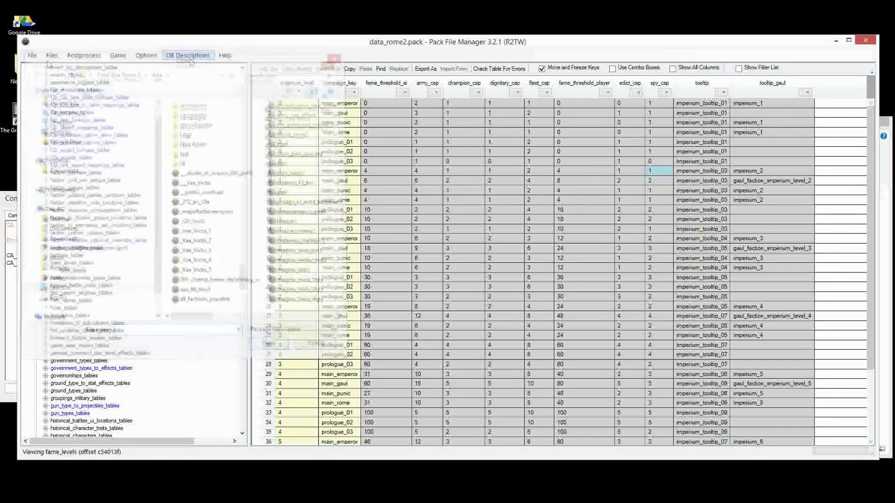
Create a new empty pack and choose data_rome2.pack as the source pack to add files from.
left_click(33, 56)
left_click(42, 66)
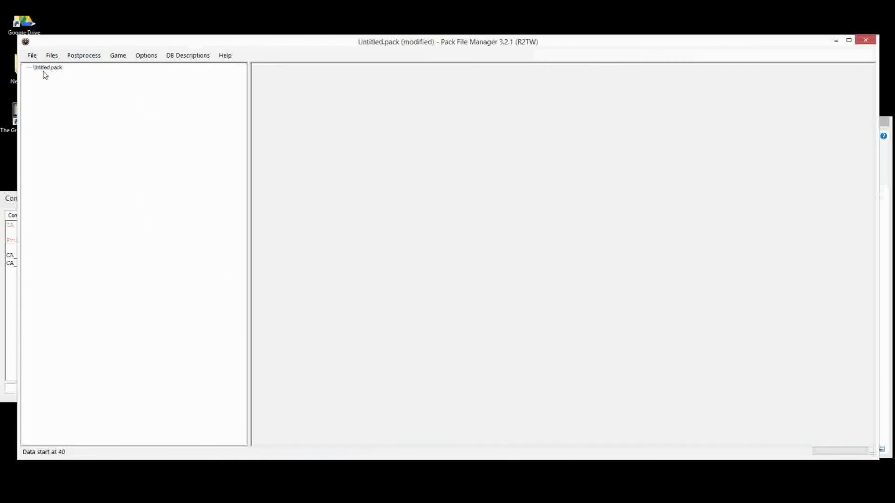
left_click(31, 54)
left_click(147, 90)
right_click(49, 70)
mouse_move(62, 76)
left_click(156, 76)
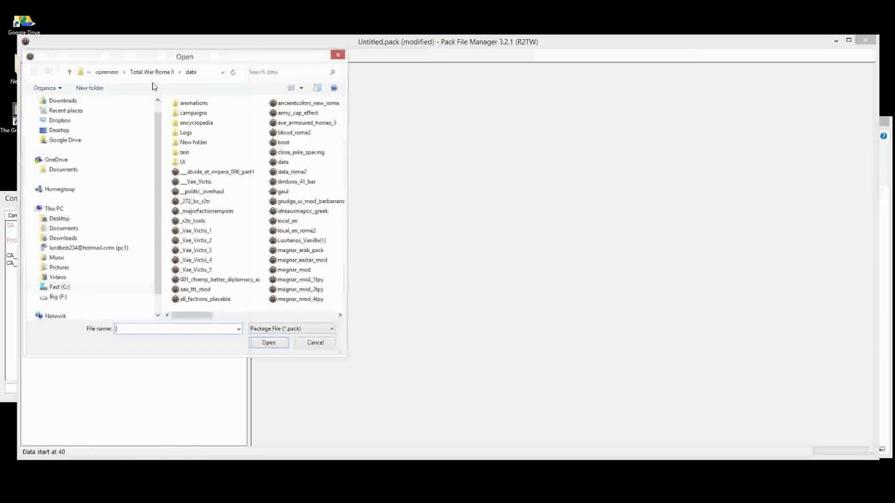
left_click(290, 173)
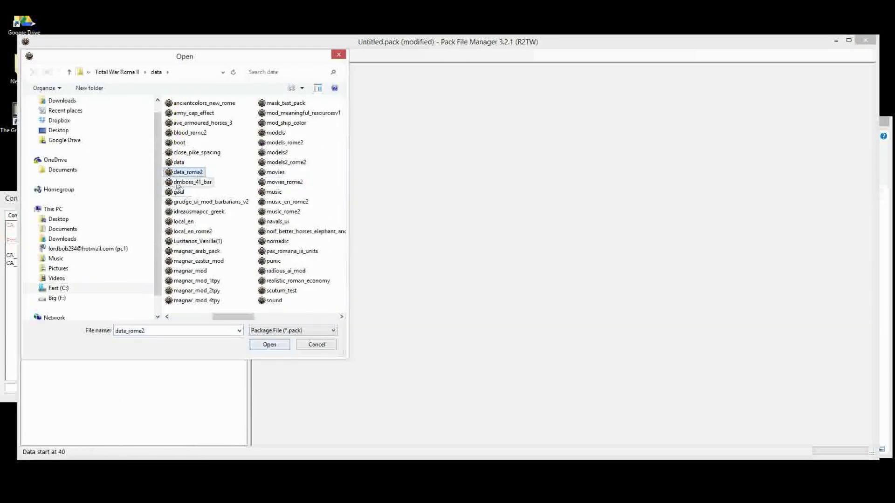
double_click(177, 173)
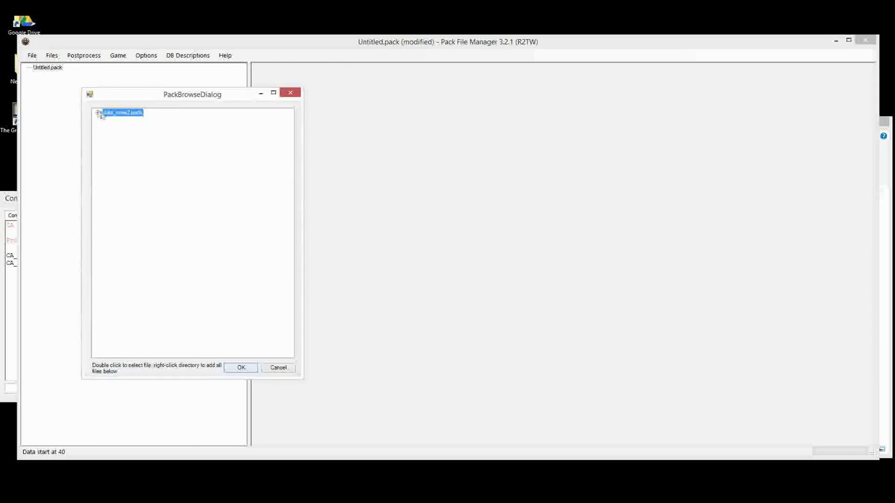
Add everything in the fame_levels_tables folder from the source pack's db folder to the new pack.
left_click(107, 173)
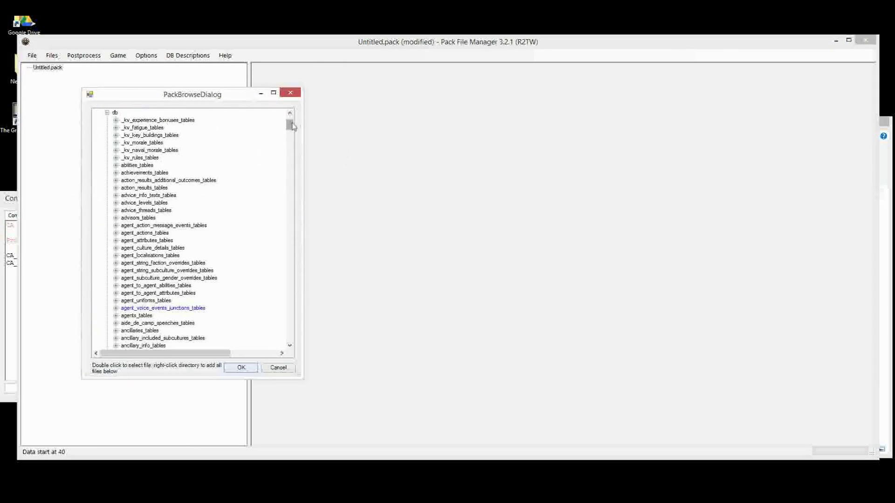
left_click_drag(290, 123, 290, 246)
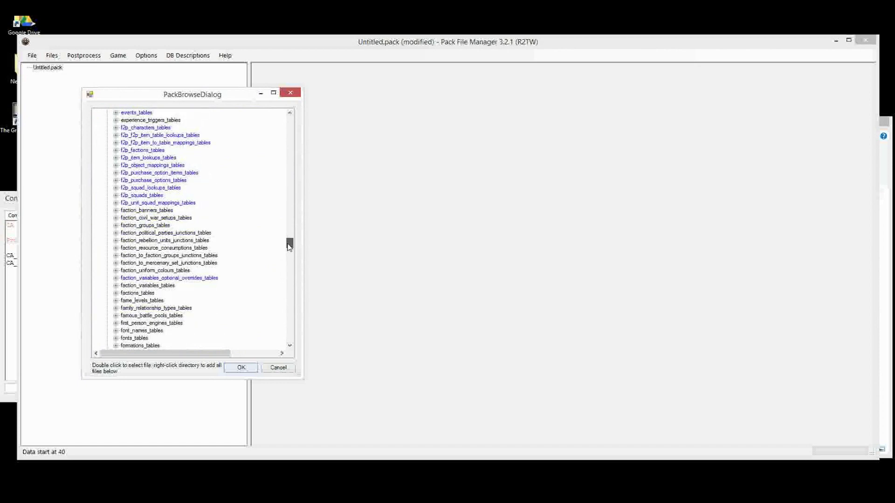
right_click(136, 301)
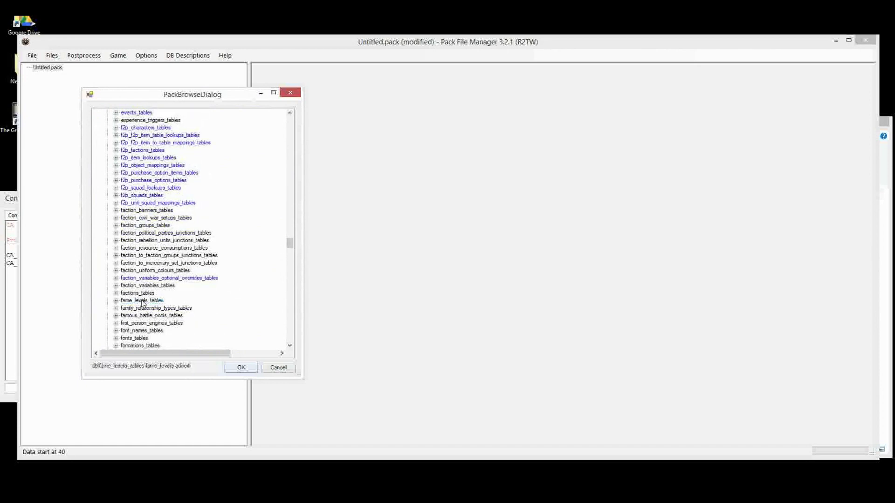
left_click(241, 367)
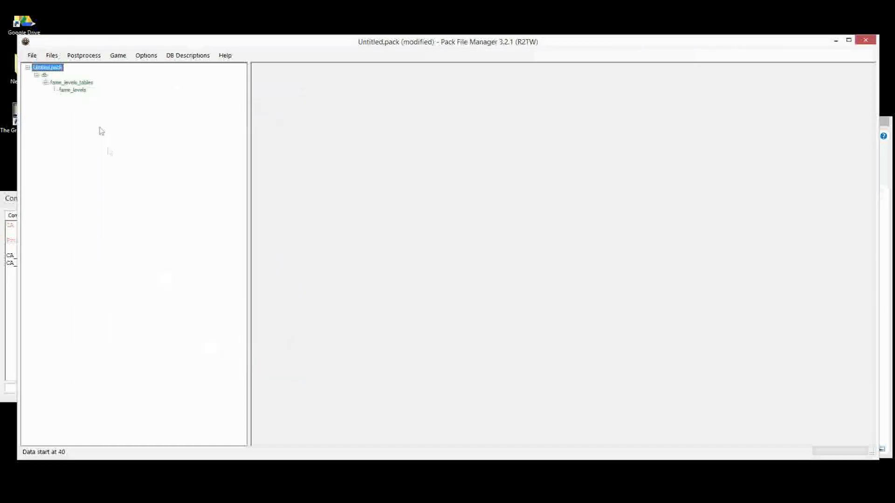
Choose local_en_rome2.pack as the next source pack for adding files to the untitled pack.
right_click(47, 68)
left_click(215, 90)
right_click(60, 71)
mouse_move(81, 73)
left_click(201, 76)
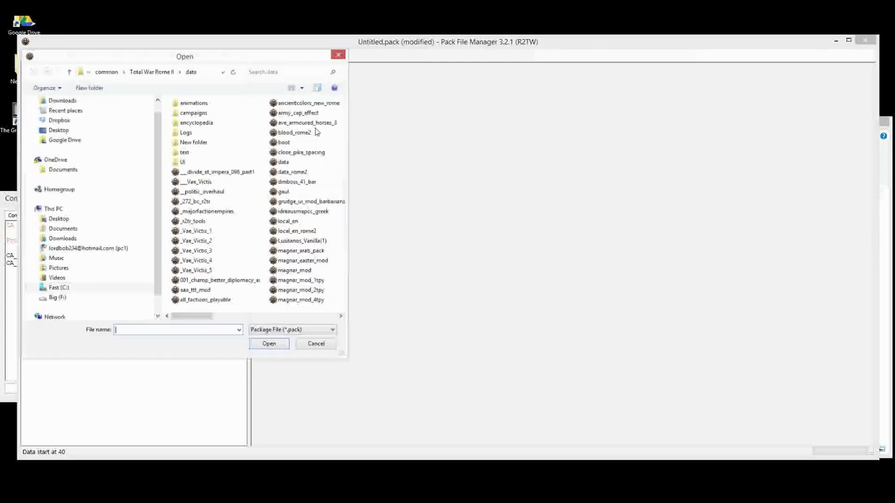
left_click(296, 231)
left_click(267, 344)
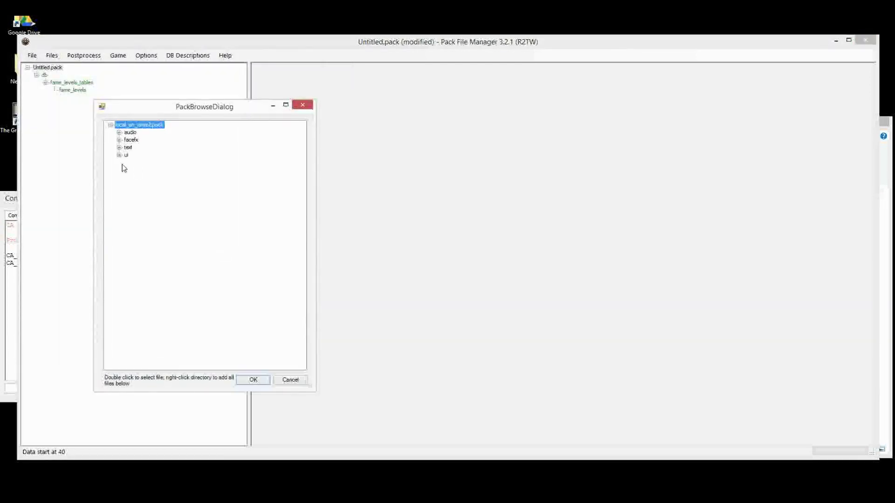
Add campaign_localised_strings.loc from the source pack's text\db folder to the new pack.
left_click(119, 148)
double_click(134, 155)
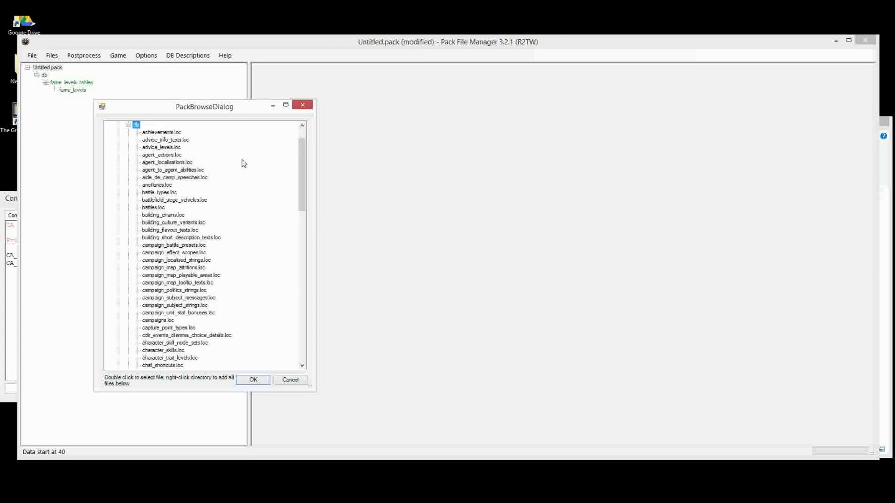
scroll(300, 151, "down", 4)
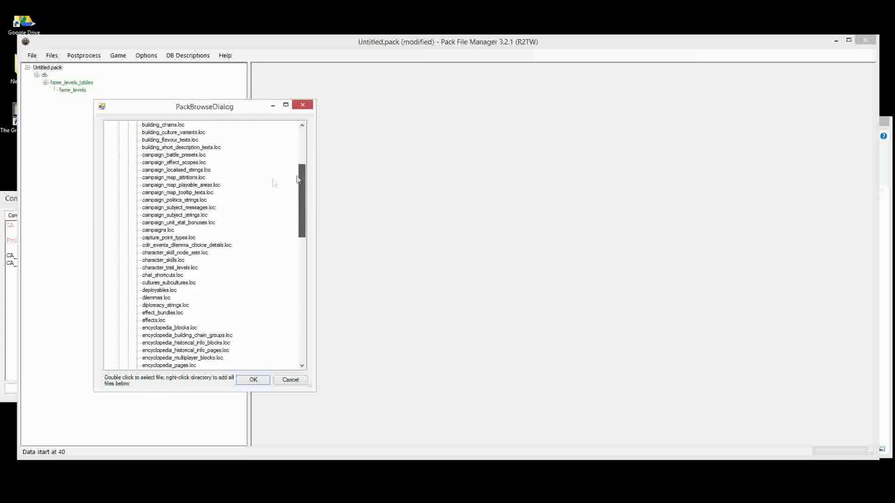
double_click(199, 170)
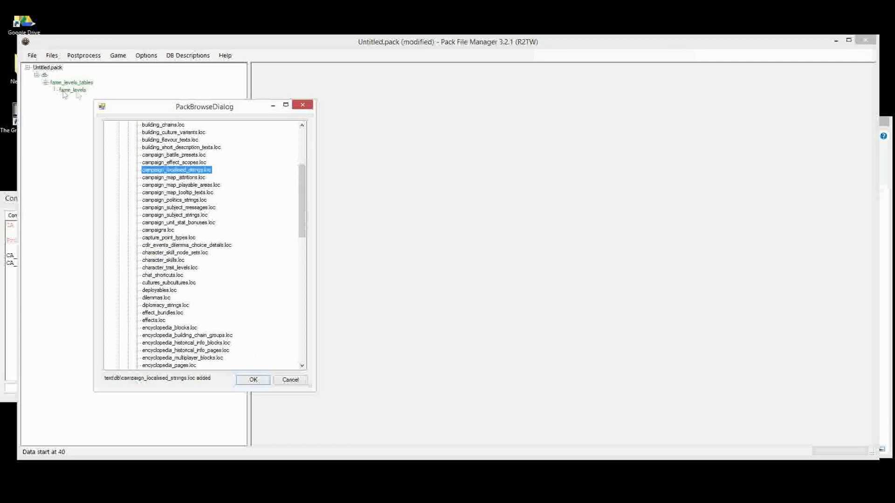
left_click(253, 379)
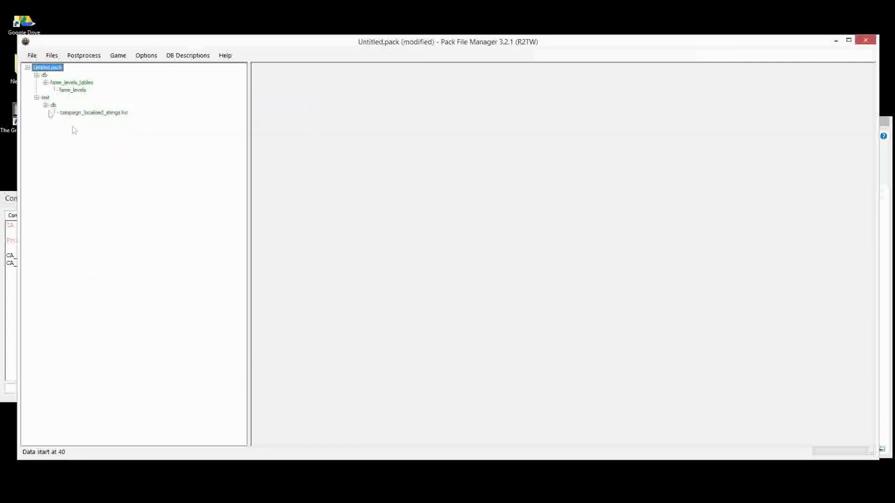
Start saving the new pack and browse to the Programming\Modding\Tutorial folder on the Big (F:) drive.
key("ctrl+s")
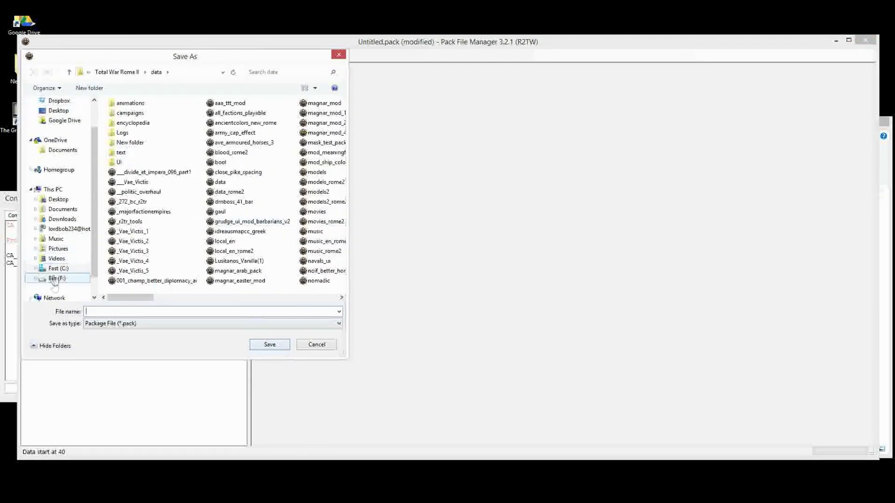
left_click(56, 279)
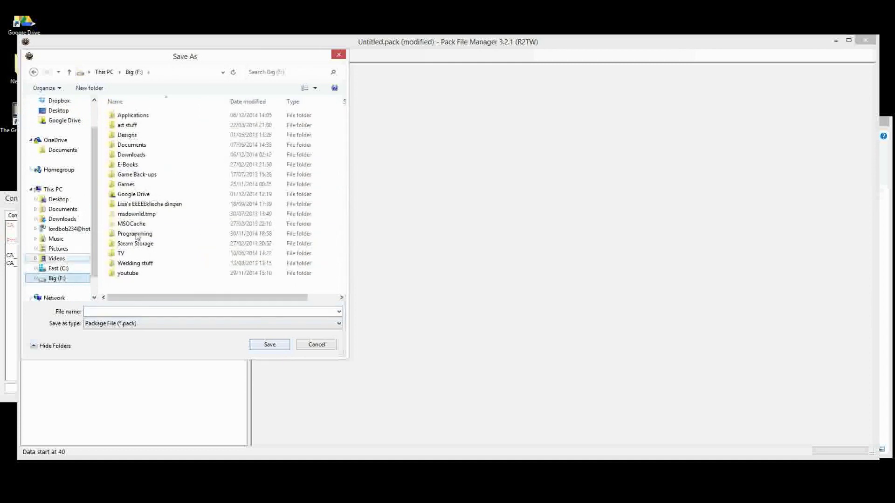
double_click(138, 233)
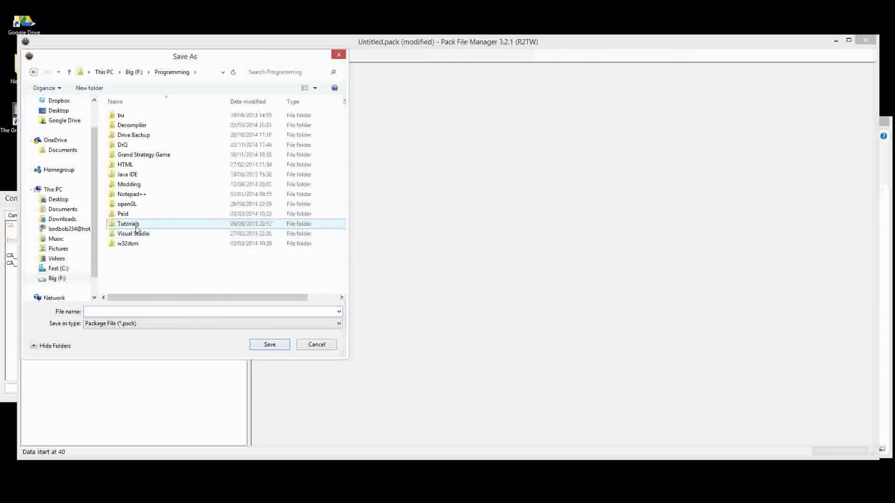
double_click(133, 224)
left_click(34, 72)
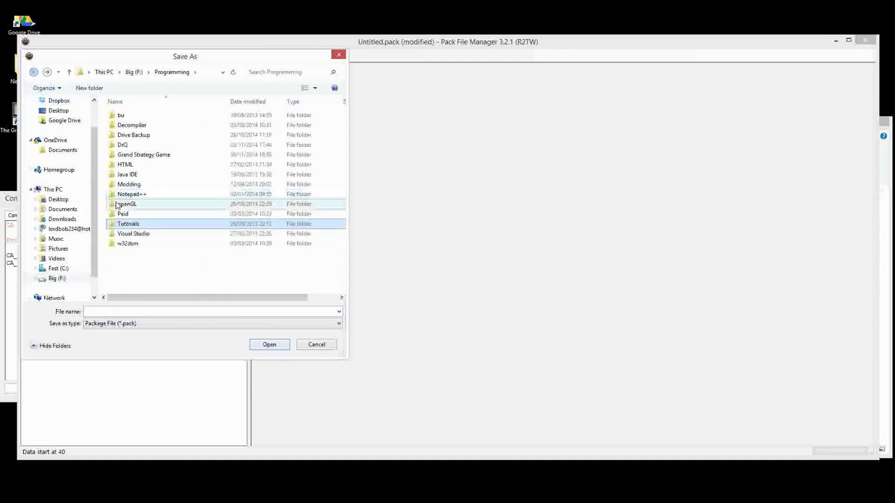
double_click(132, 184)
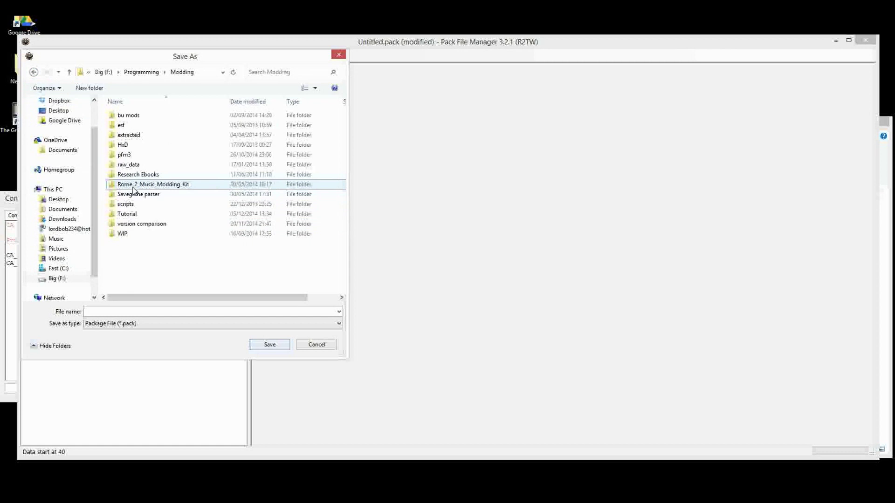
double_click(128, 214)
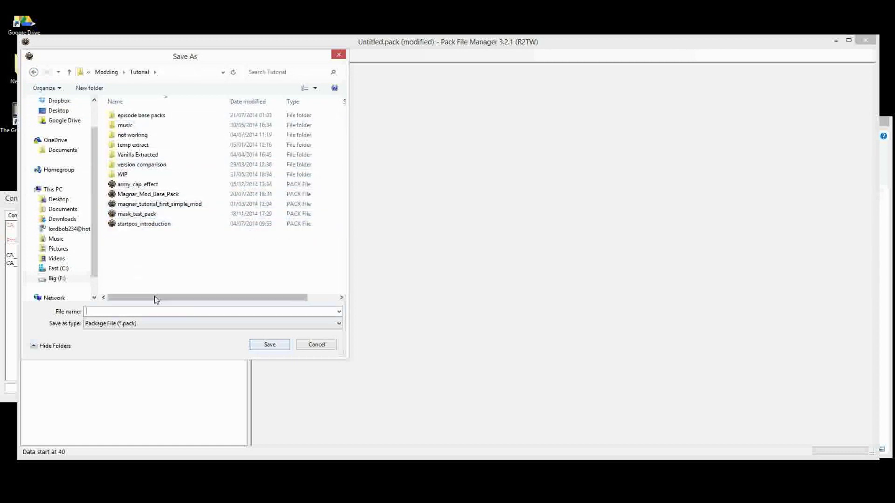
Save the pack in the Tutorial folder under the name imperium.
type("fame")
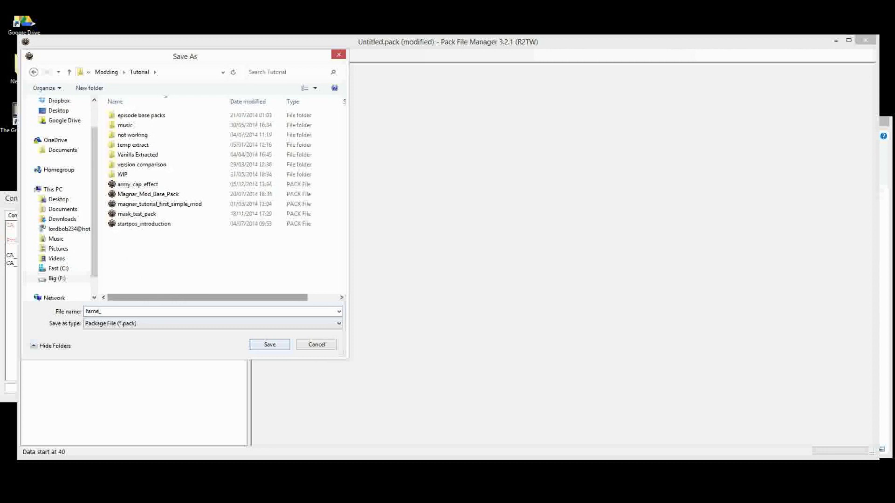
type("_levels")
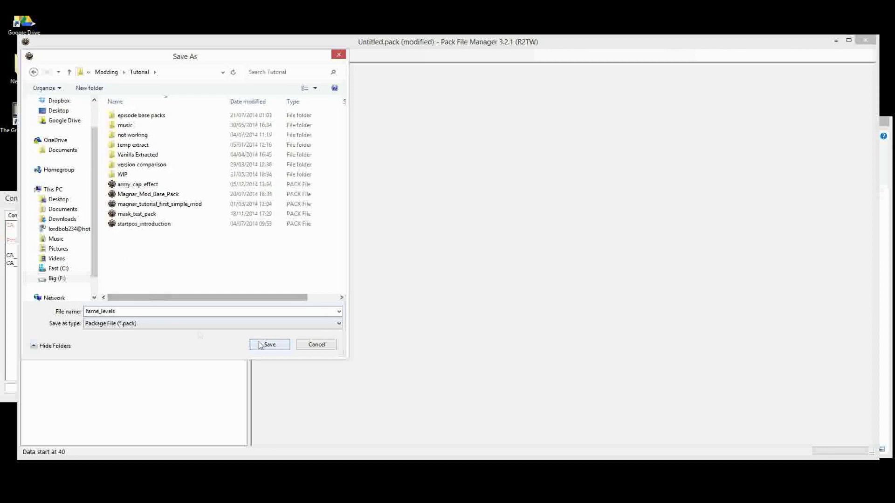
key("ctrl+a")
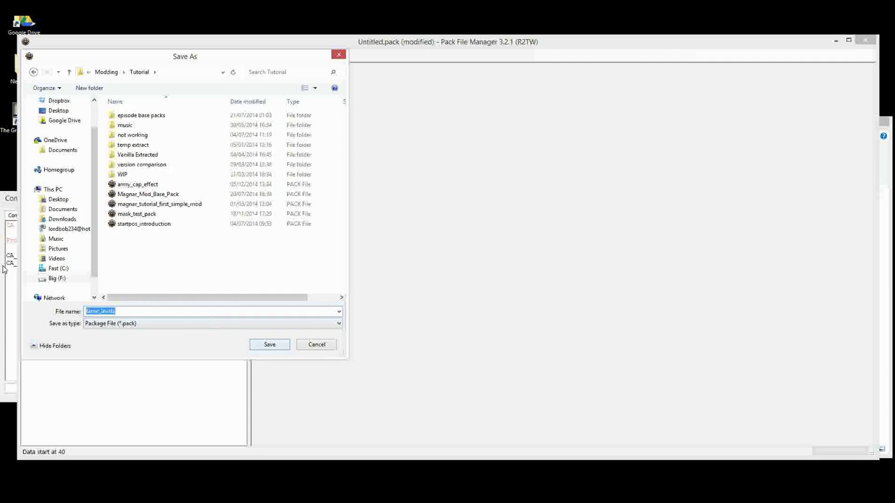
type("imperium")
left_click(271, 344)
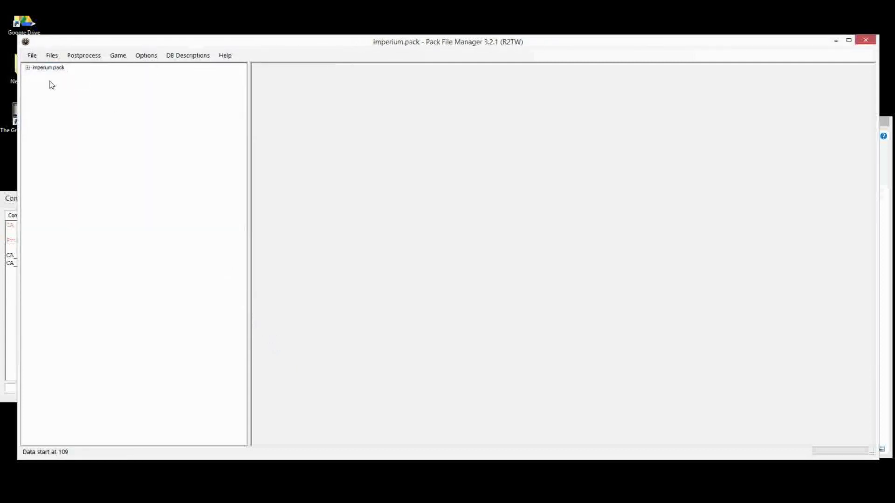
Expand imperium.pack and rename its fame_levels table to mag_fame_levels.
left_click(28, 68)
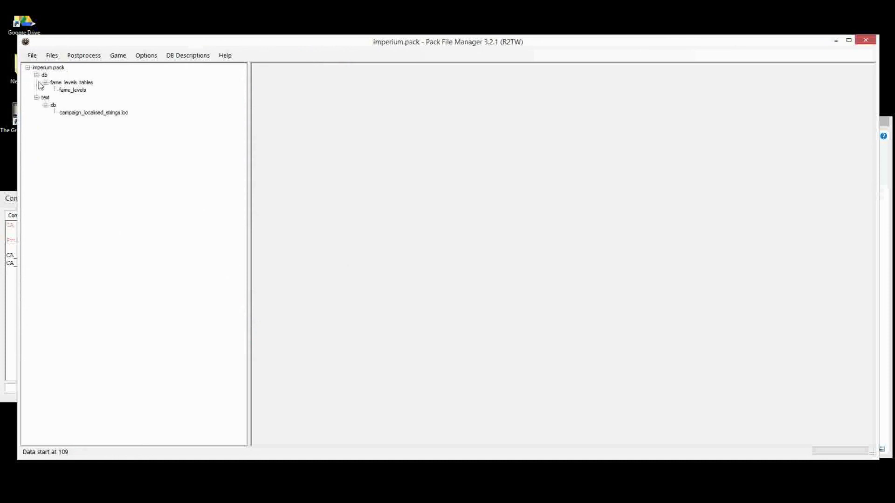
left_click(71, 92)
right_click(71, 92)
left_click(124, 121)
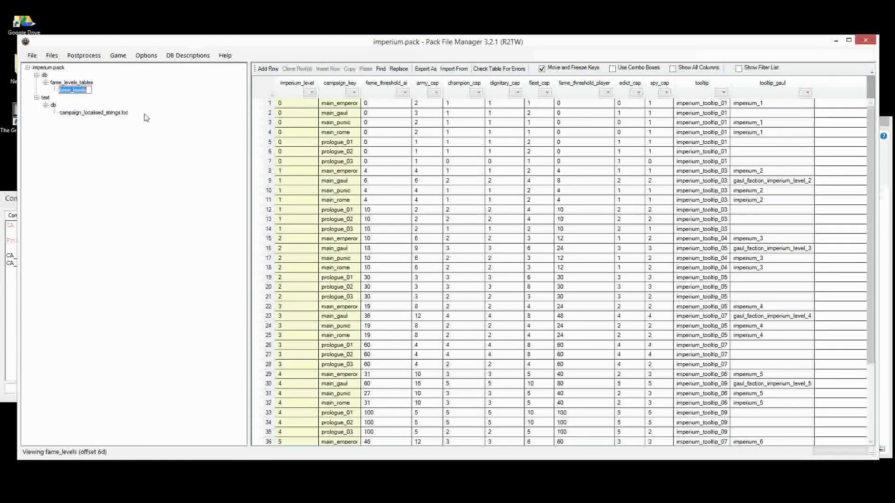
key("Home")
type("mag_")
Open campaign_localised_strings.loc and rename it to mag_campaign_localised_strings.loc.
left_click(100, 112)
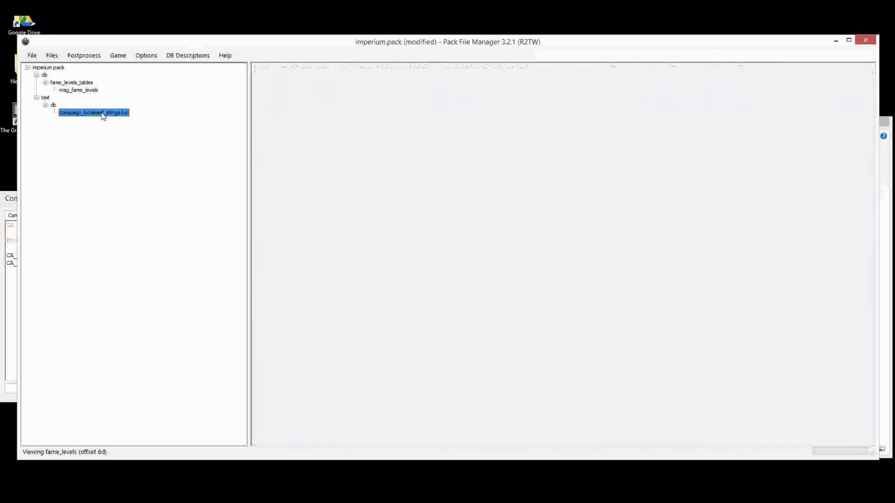
right_click(103, 113)
left_click(123, 136)
key("Home")
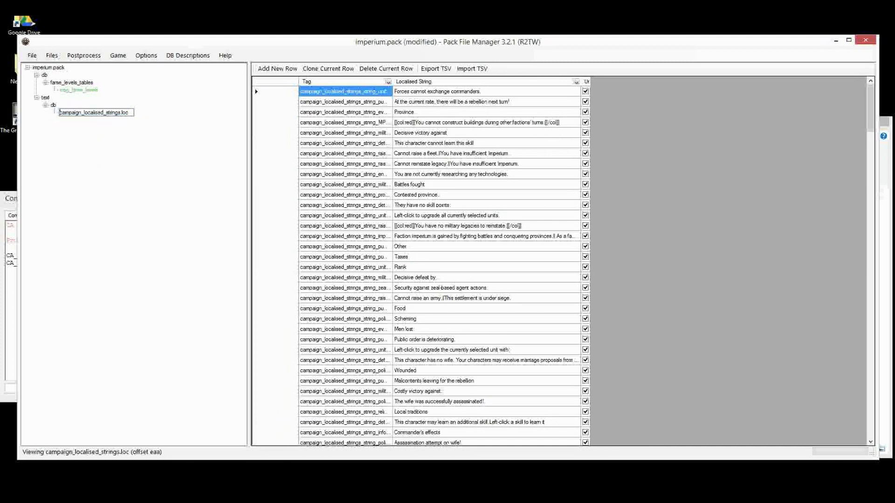
type("mag_")
key("Return")
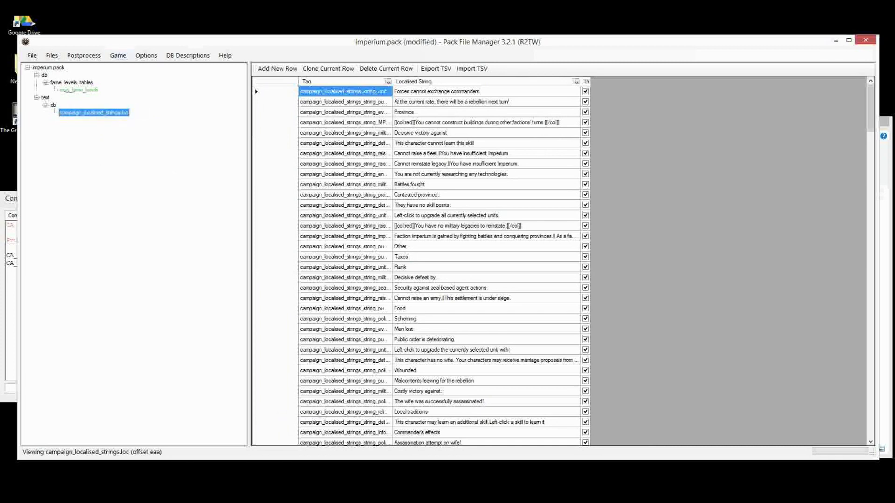
Widen the Tag column of the localised strings and look over the full tag names.
left_click_drag(388, 81, 550, 81)
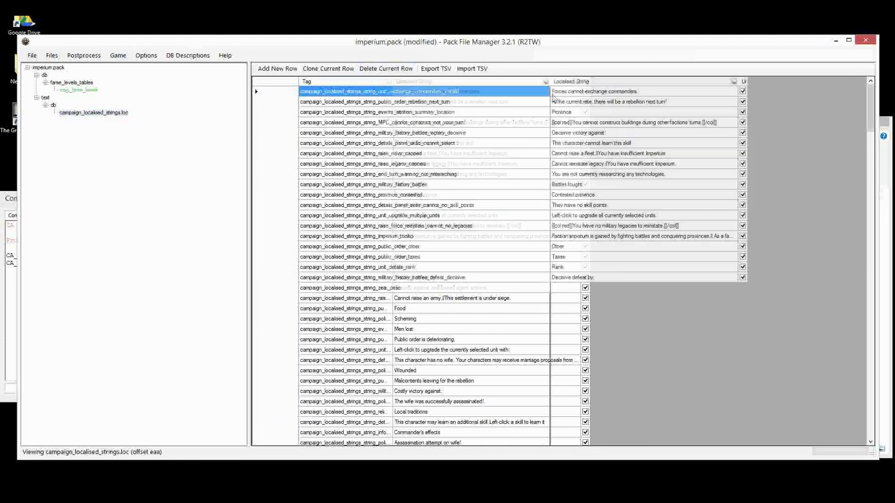
mouse_move(870, 105)
left_mouse_down()
mouse_move(859, 290)
mouse_move(845, 122)
mouse_move(856, 99)
left_mouse_up()
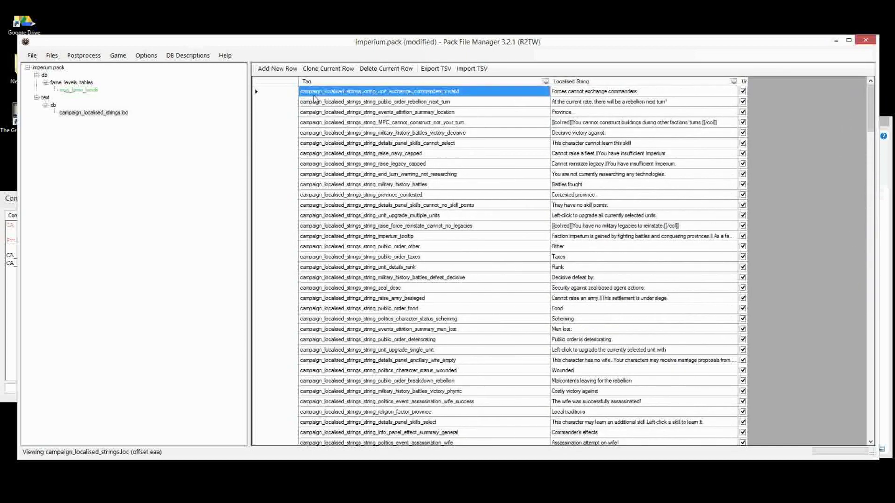
left_click(380, 96)
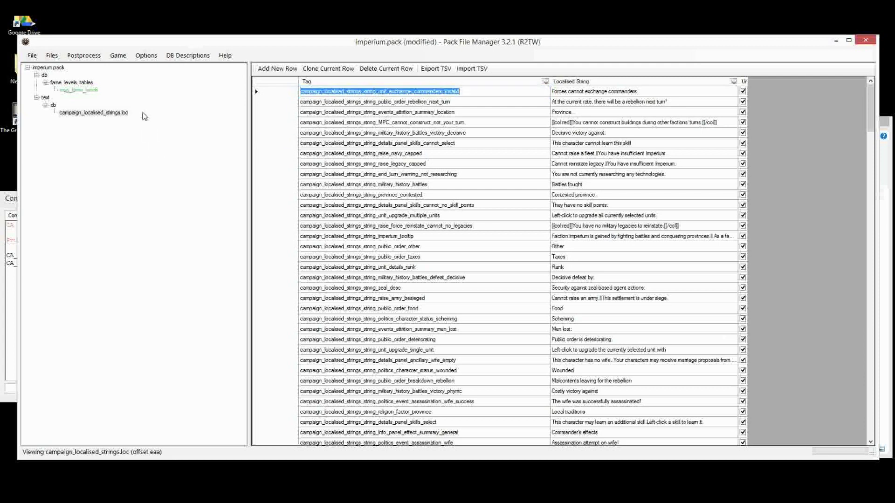
Open the mag_fame_levels table and select its campaign_key column.
left_click(84, 93)
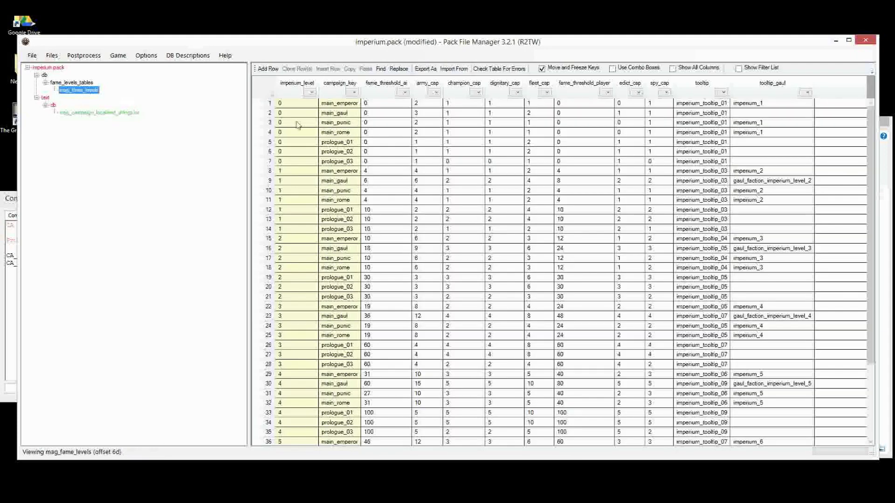
left_click(492, 145)
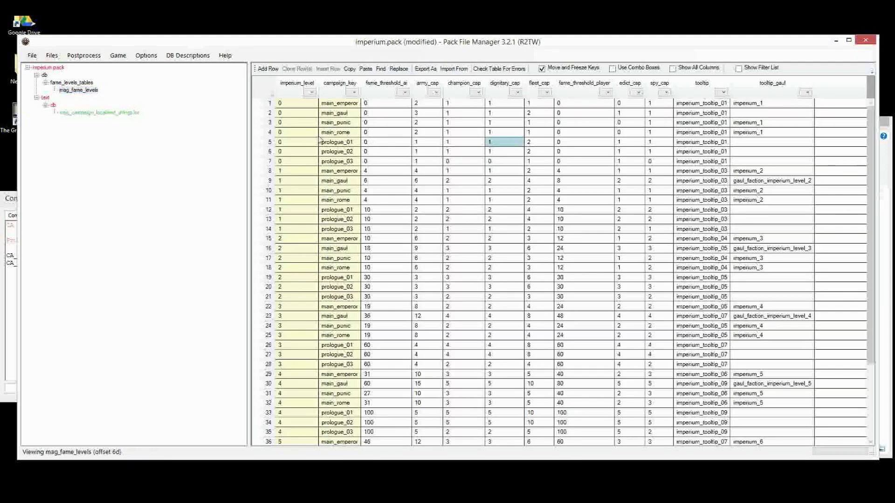
left_click(355, 93)
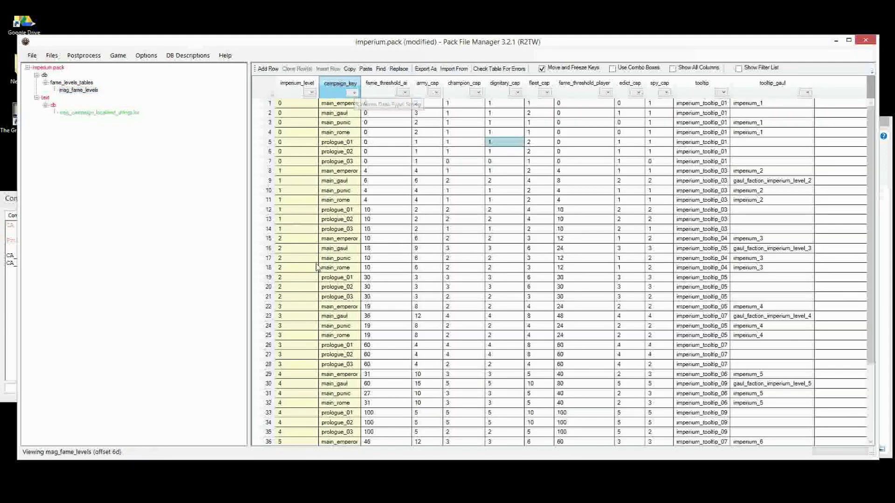
Sort the rows of the mag_fame_levels table by campaign_key in ascending order.
left_click(371, 144)
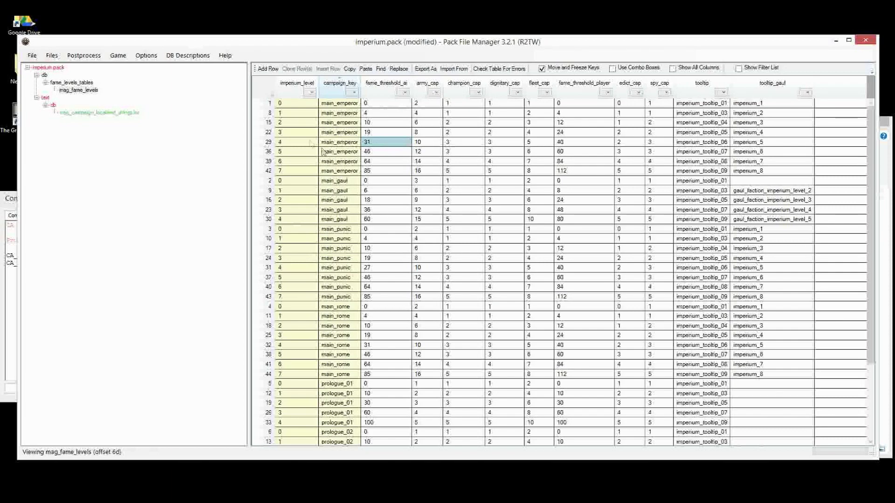
left_click_drag(259, 103, 413, 163)
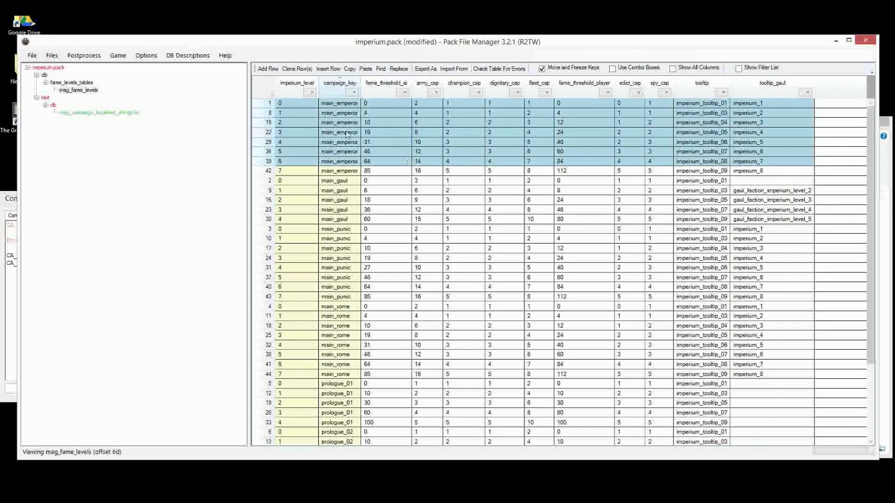
left_click(334, 88)
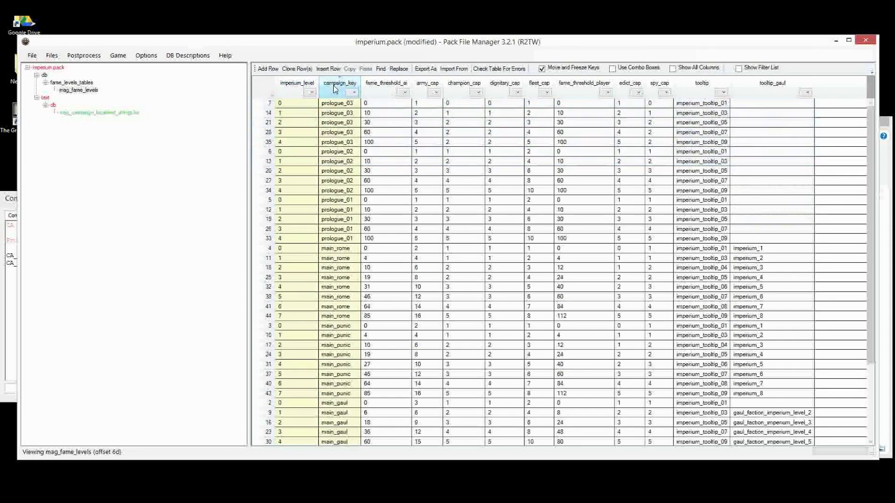
left_click(334, 89)
left_click(372, 199)
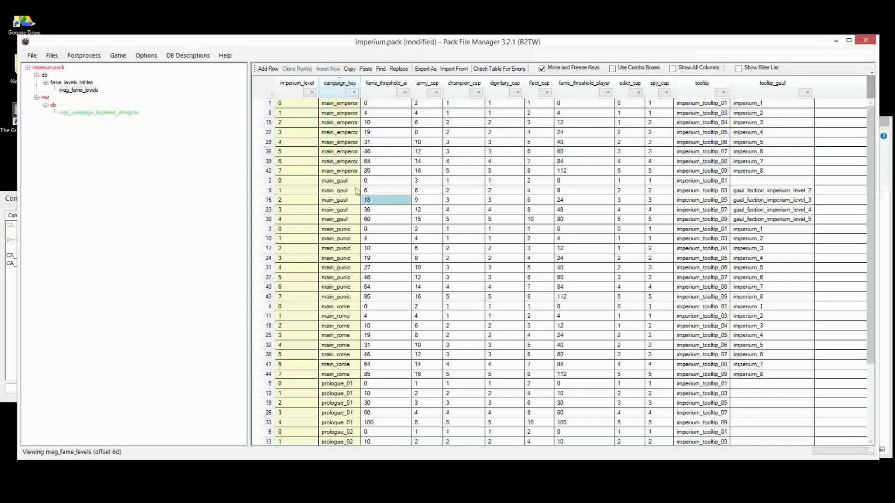
Delete every fame level row except the main_rome ones, and save the pack.
left_click_drag(261, 103, 359, 205)
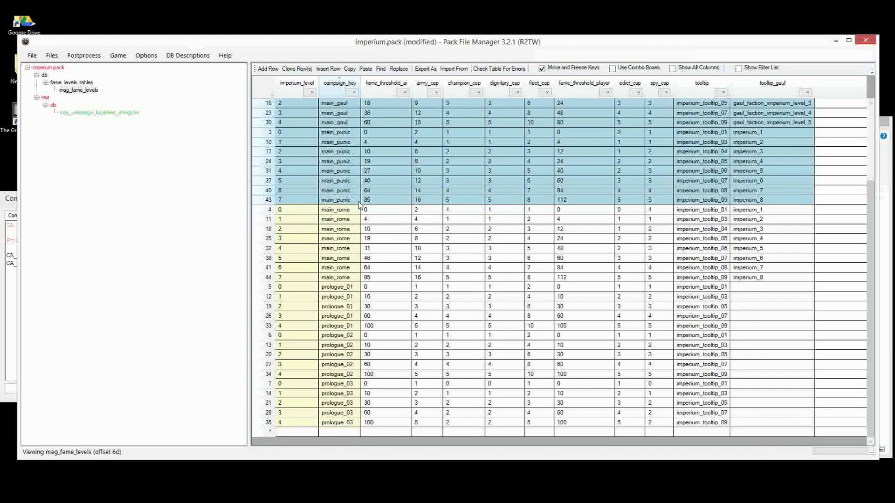
key("Delete")
left_click_drag(280, 182, 312, 329)
key("Delete")
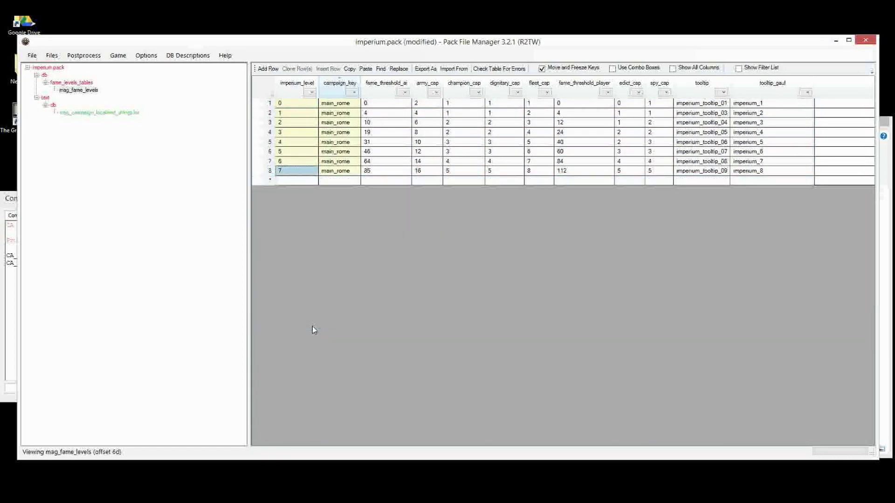
left_click(456, 163)
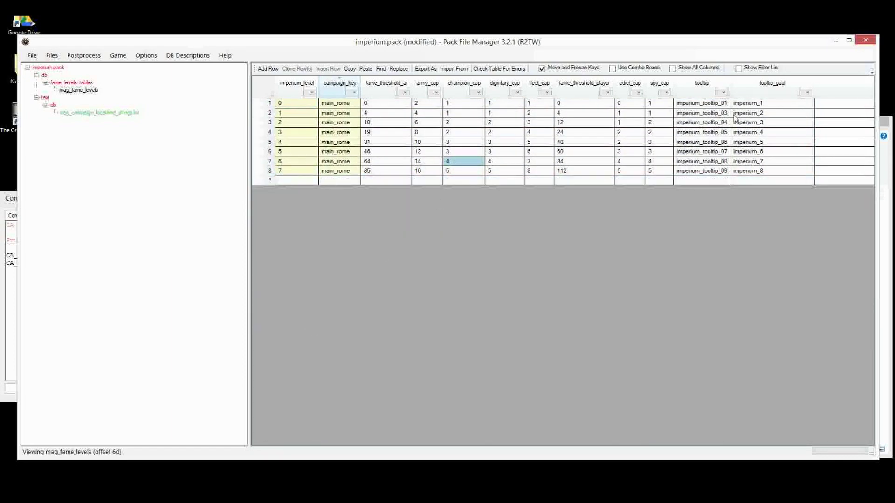
key("ctrl+s")
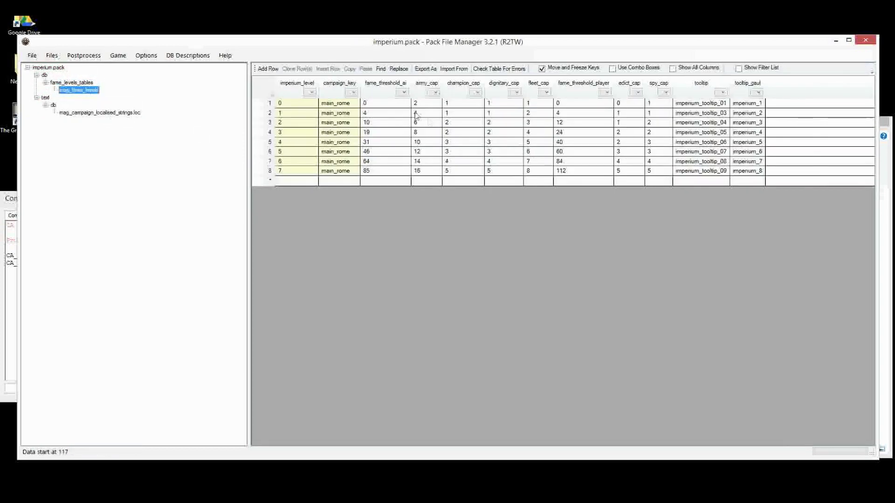
For imperium level 0, set army_cap to 3, fleet_cap to 2 and edict_cap to 1.
left_click(430, 104)
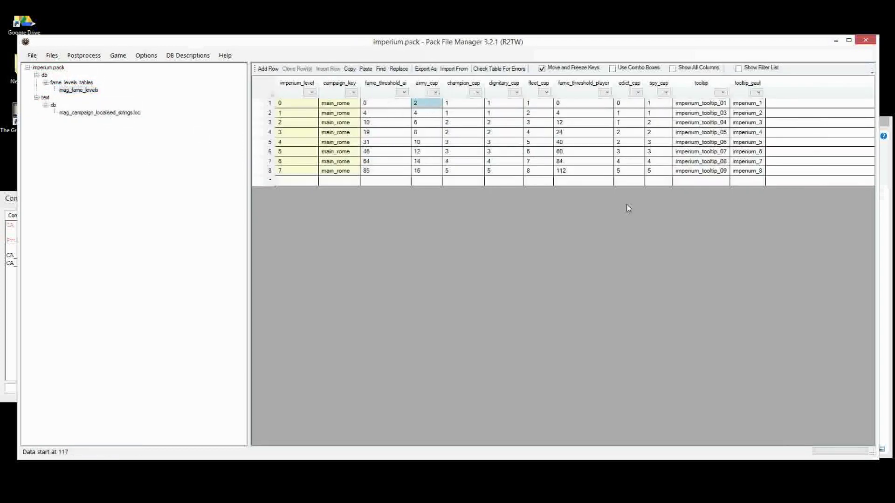
type("3")
key("Tab")
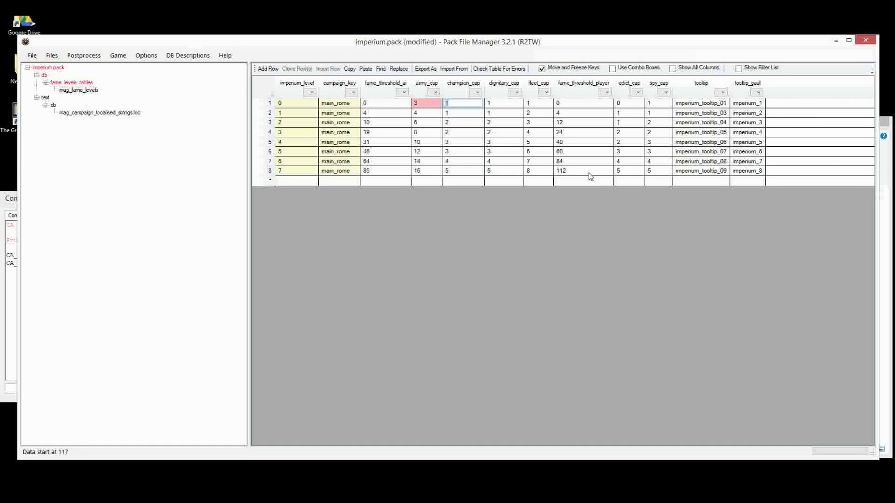
key("Tab")
key("Tab")
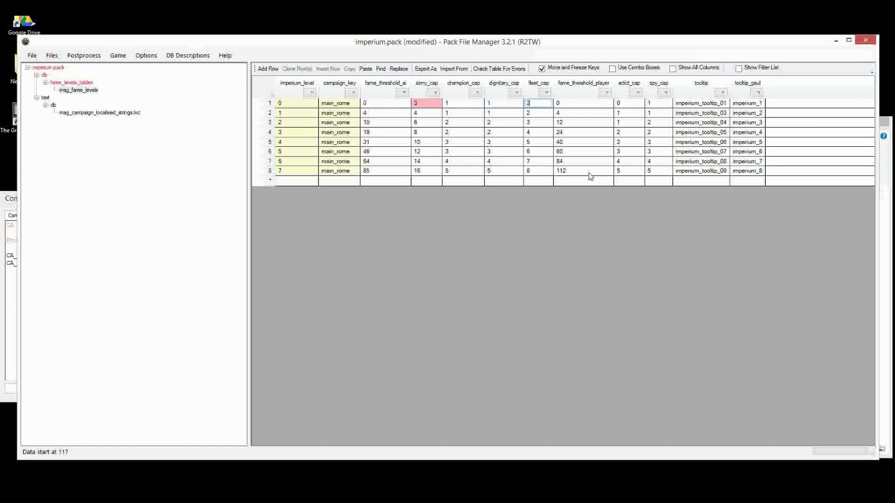
key("Tab")
key("Tab")
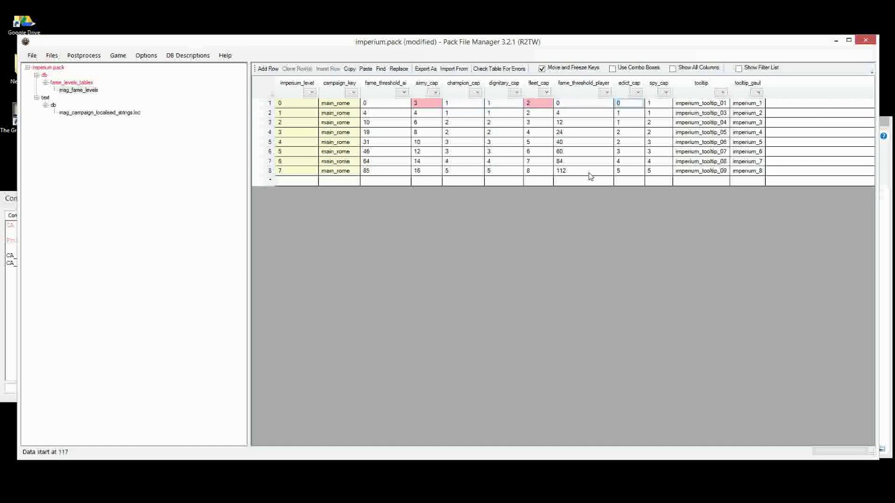
key("Tab")
left_click(681, 132)
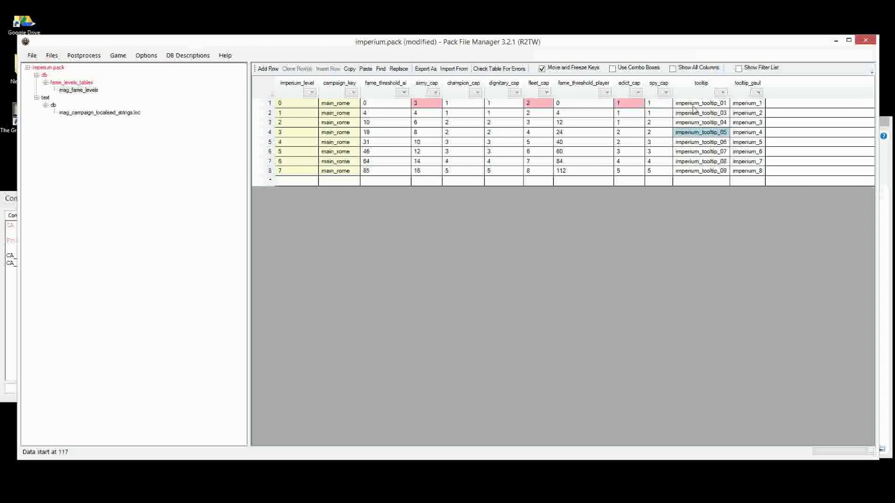
Set the tooltip of imperium level 0 to mag_imperium_tooltip_01 and copy that key.
left_click(699, 107)
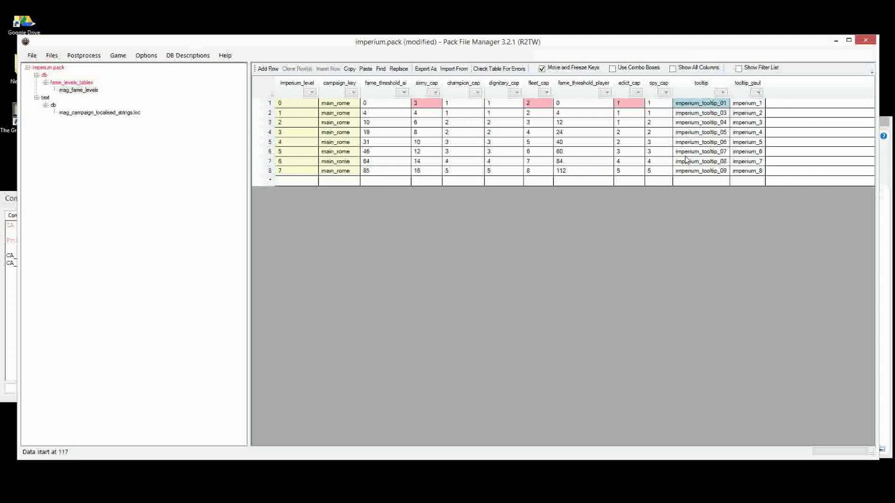
type("mag_")
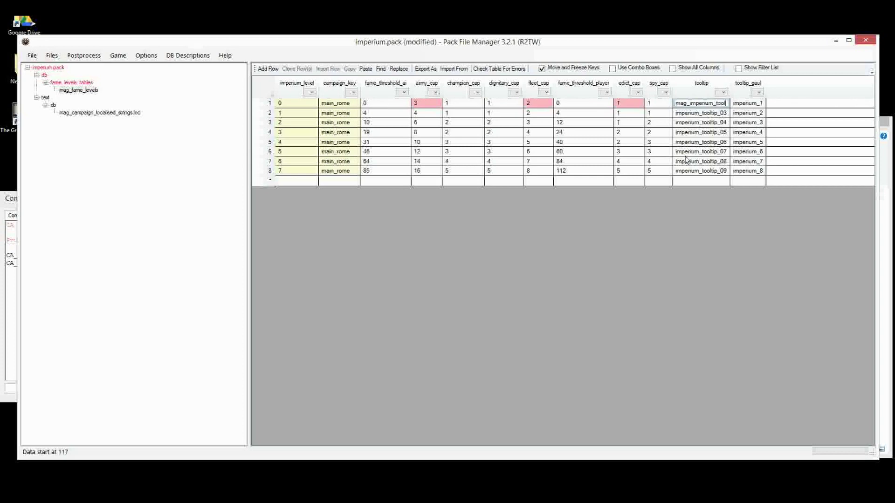
type("ip_")
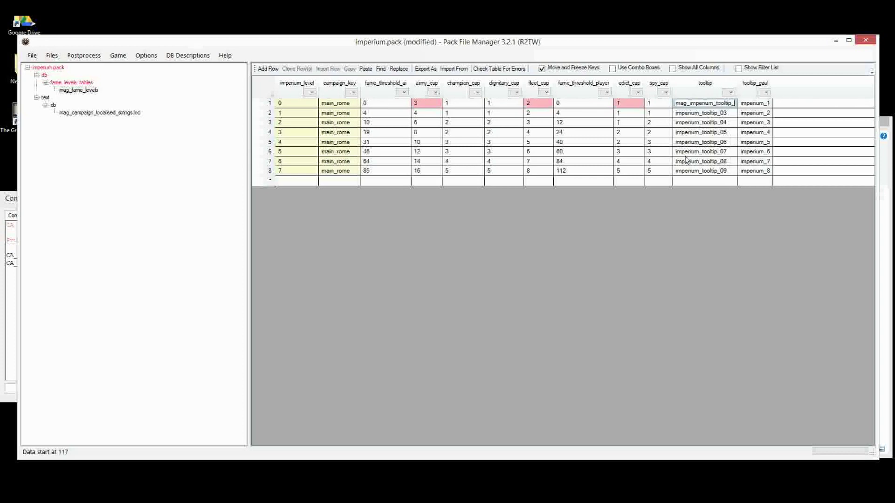
type("01")
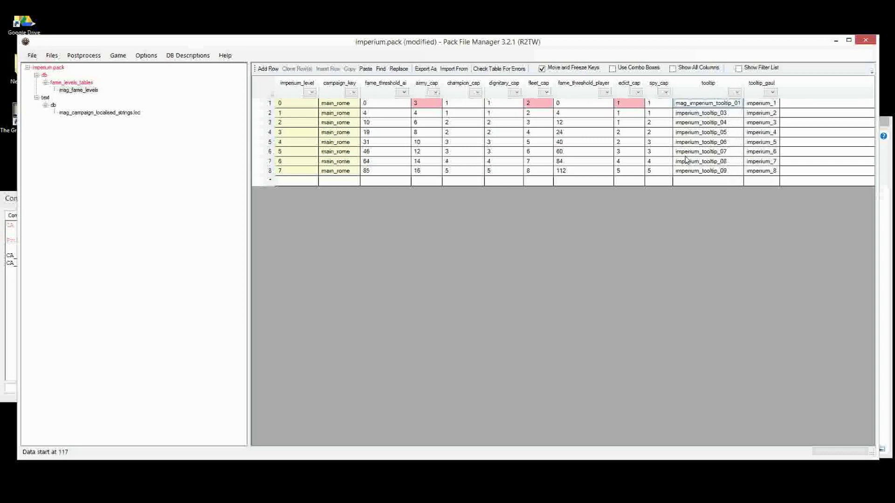
key("ctrl+a")
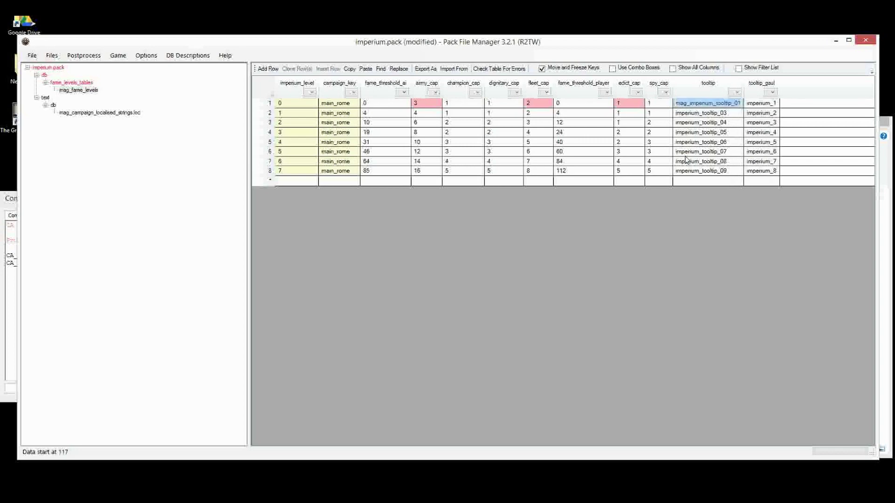
left_click(728, 132)
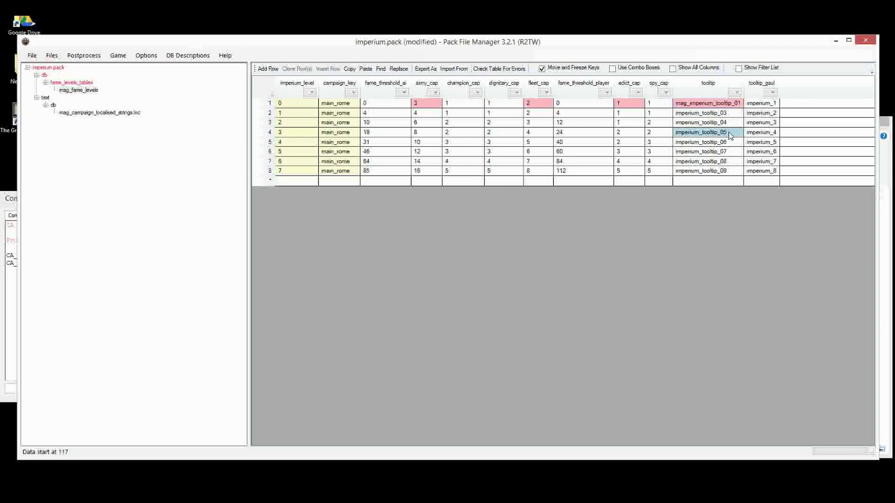
In mag_campaign_localised_strings.loc, change the first row's tag to campaign_localised_strings_string_mag_imperium_tooltip_01 using the copied key.
left_click(119, 113)
left_click(392, 95)
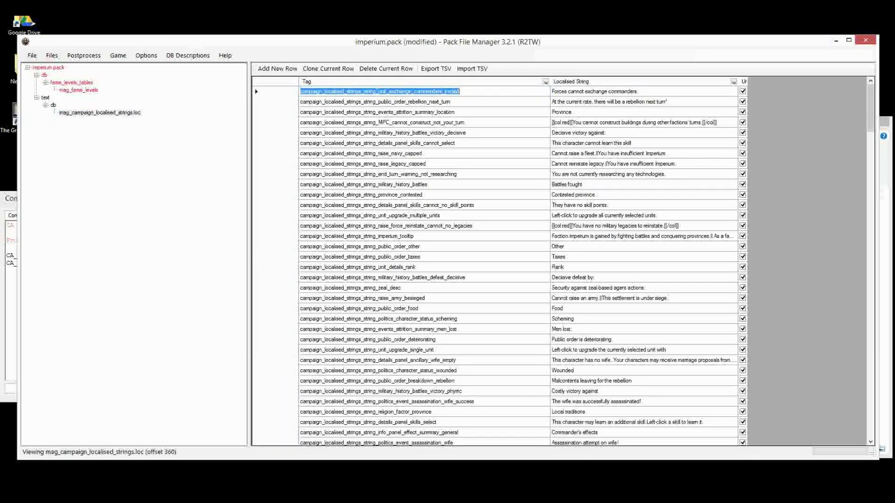
left_click_drag(378, 92, 460, 91)
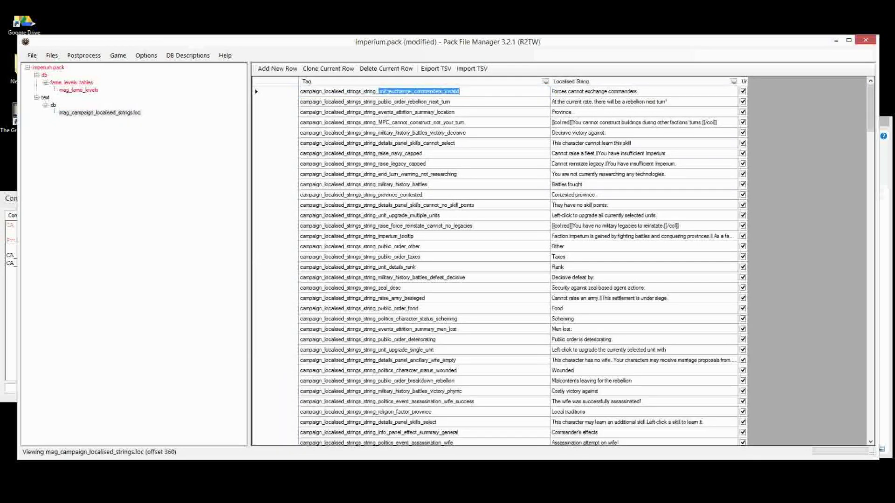
right_click(385, 92)
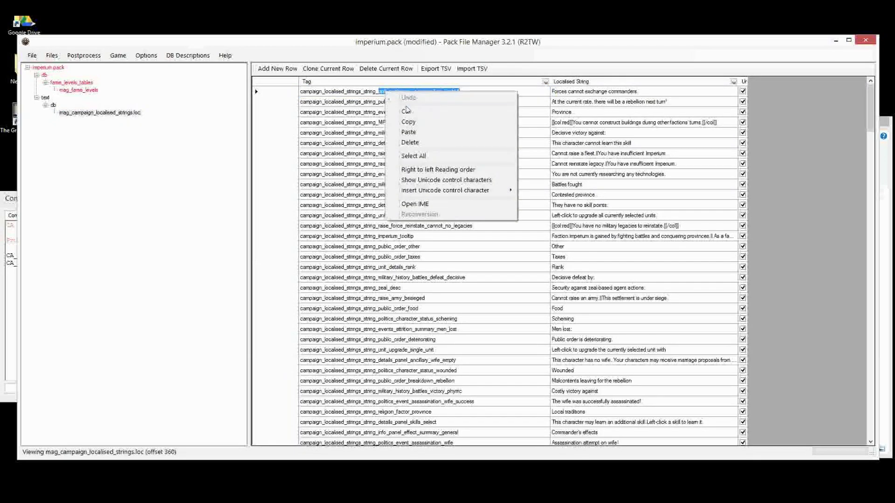
left_click(445, 134)
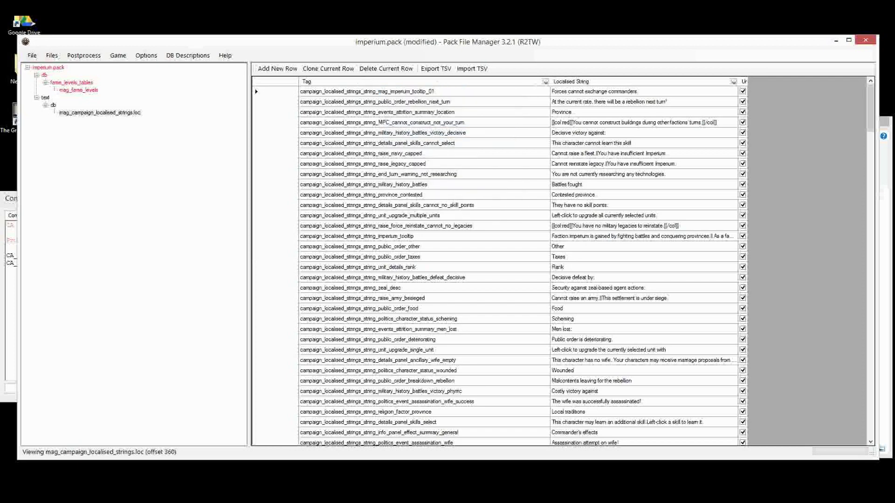
Set the localised string of the mag_imperium_tooltip_01 row to "This is a new tooltip".
left_click(549, 114)
left_click(571, 94)
left_click(573, 92)
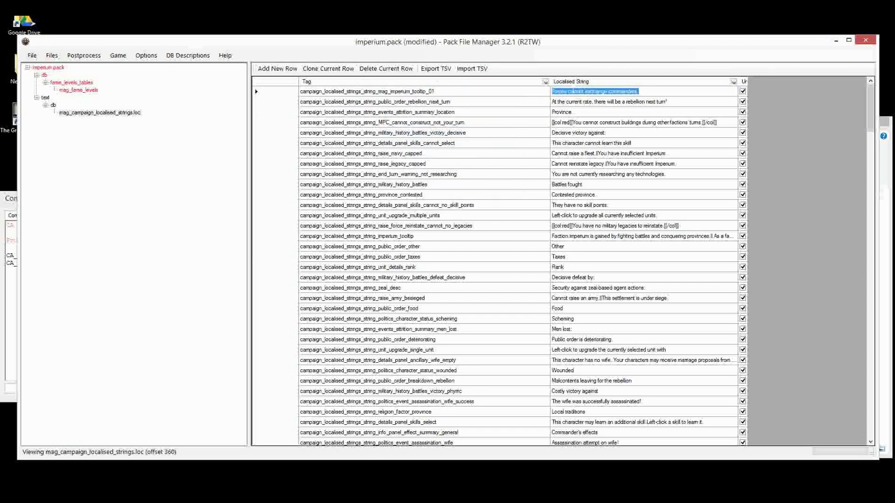
type("This")
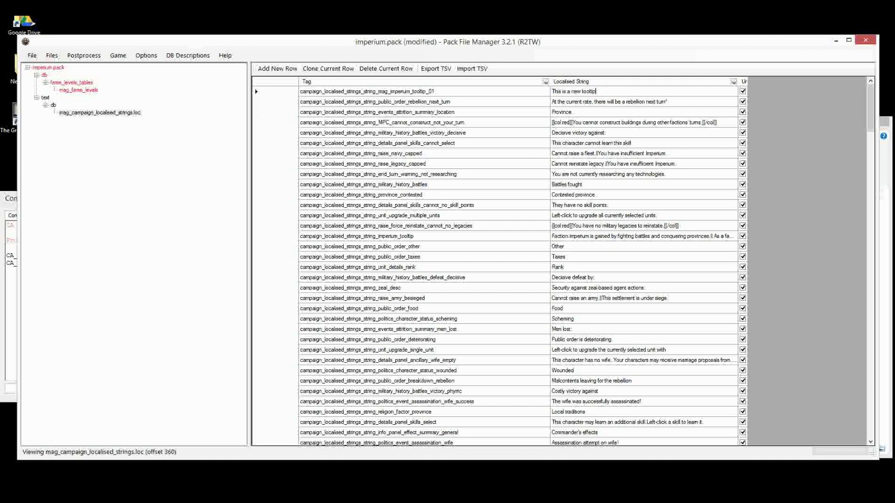
type(" is a new tooltip")
key("Return")
Delete all localised string rows below the new tooltip row and save the pack.
left_click(282, 103)
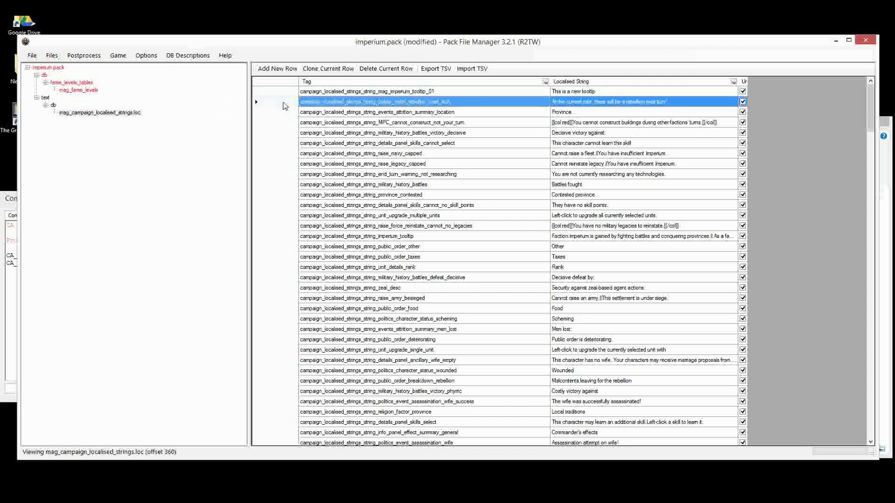
key("ctrl+shift+End")
key("Delete")
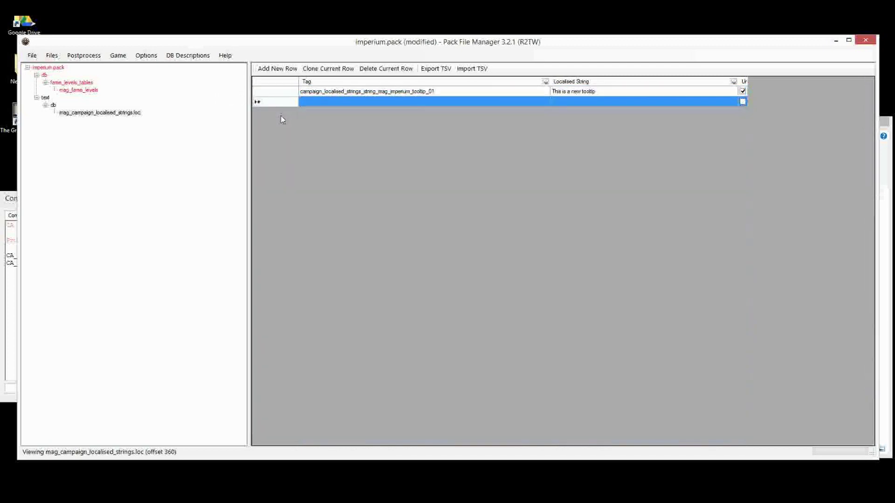
left_click(64, 83)
key("ctrl+s")
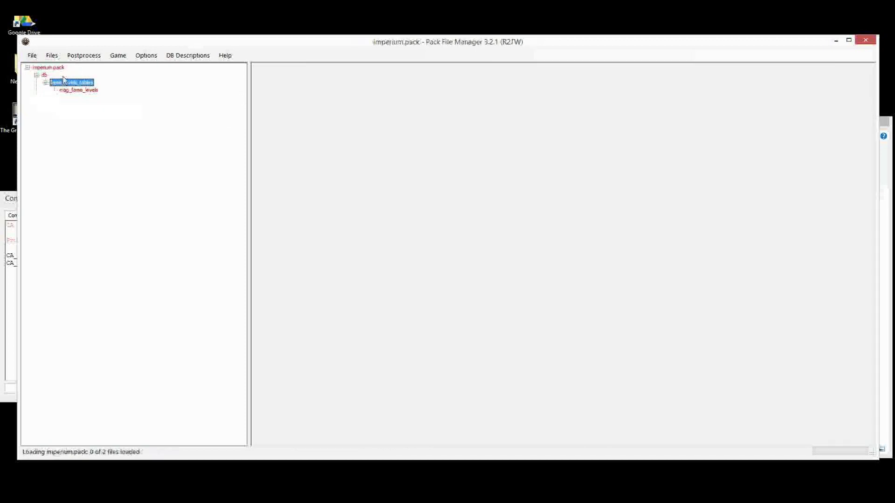
Reopen mag_fame_levels to check its tooltip_gaul entry, and choose data_rome2.pack as the source for adding tables to the db folder.
left_click(81, 93)
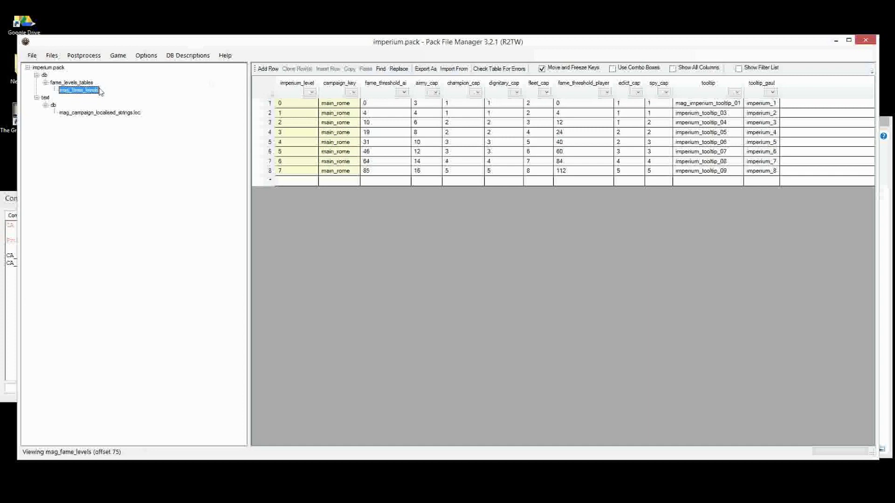
left_click(761, 103)
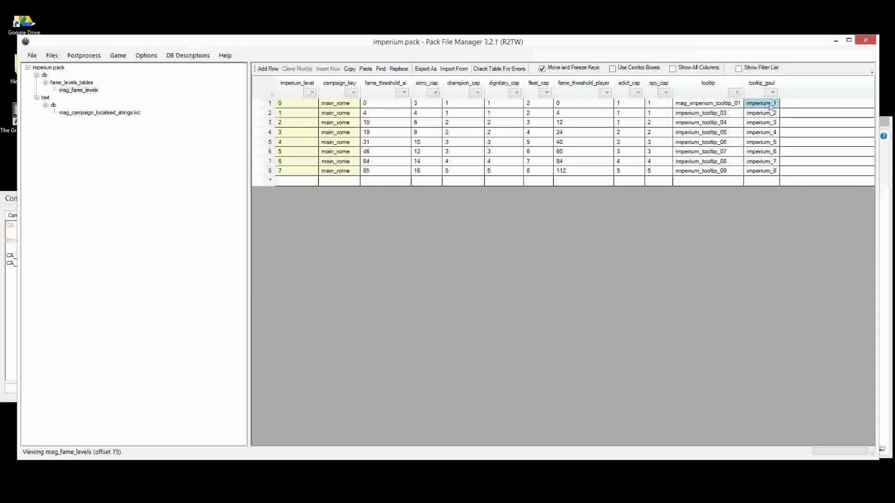
right_click(44, 77)
mouse_move(70, 79)
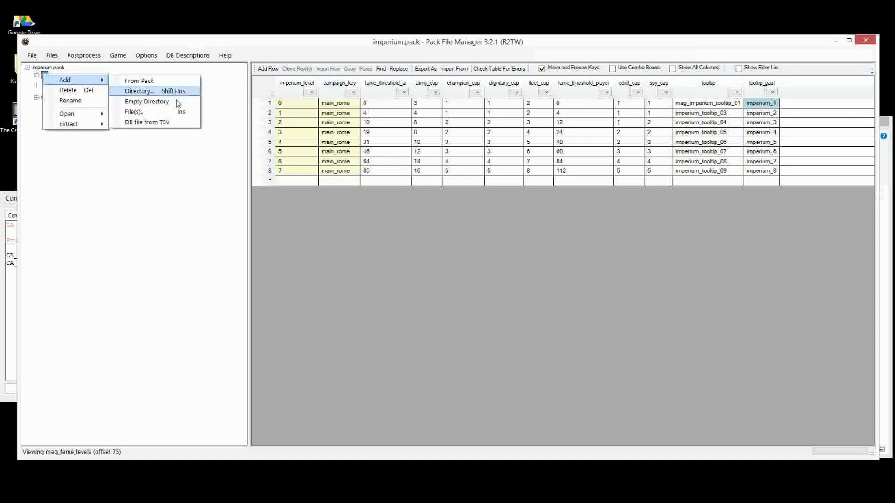
left_click(150, 81)
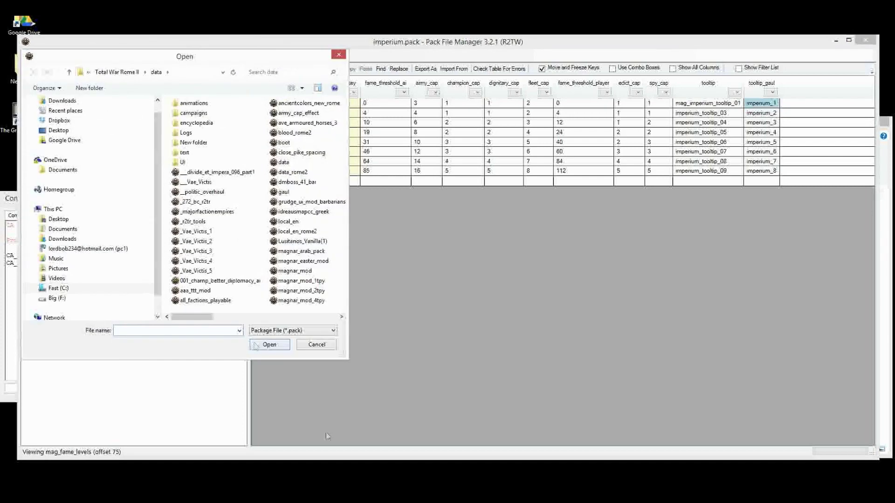
left_click(292, 172)
left_click(270, 344)
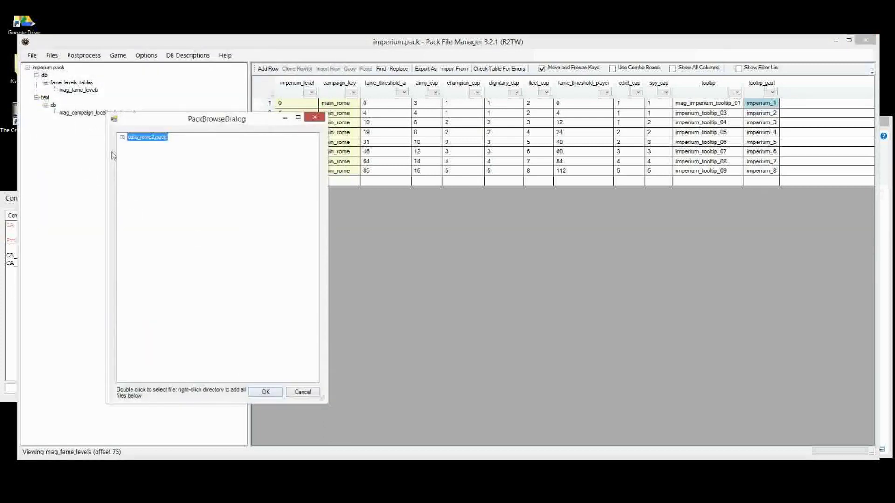
Add the effect_bundles_tables and effect_bundles_to_effects_junctions_tables from data_rome2.pack to the db folder and save the pack.
left_click(122, 137)
left_click(131, 197)
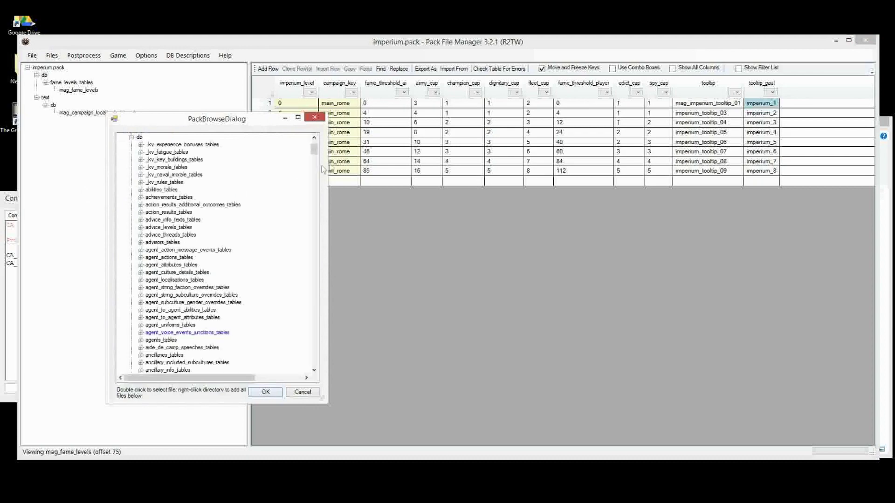
left_click_drag(314, 146, 321, 263)
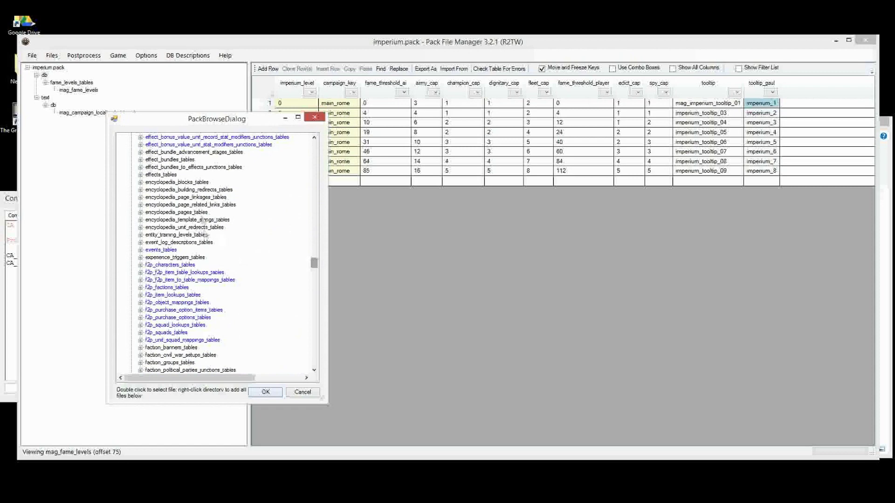
left_click(185, 166)
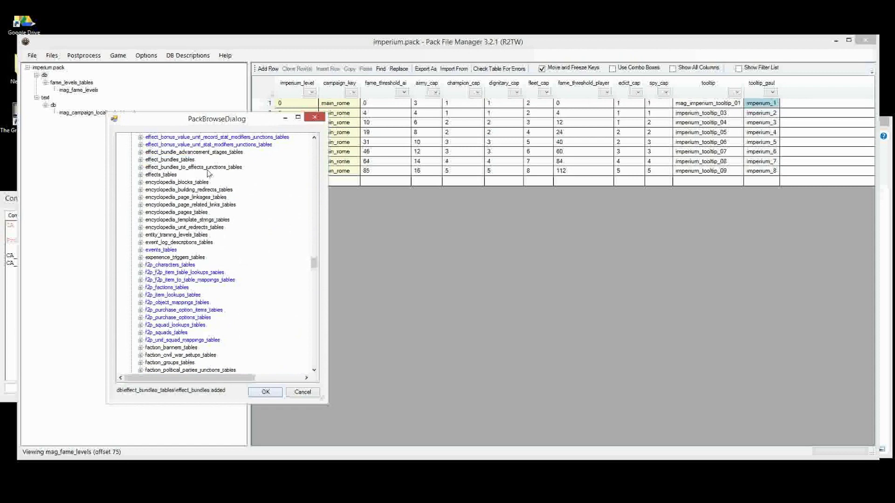
right_click(210, 168)
left_click(271, 392)
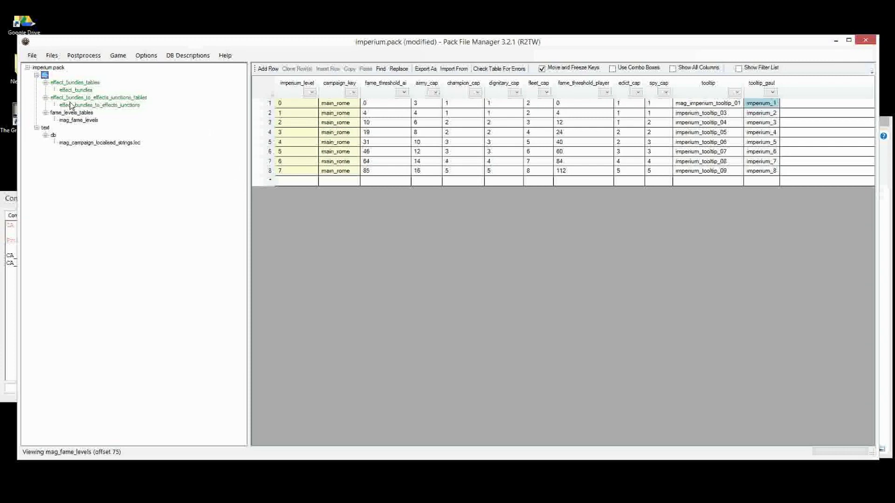
key("ctrl+s")
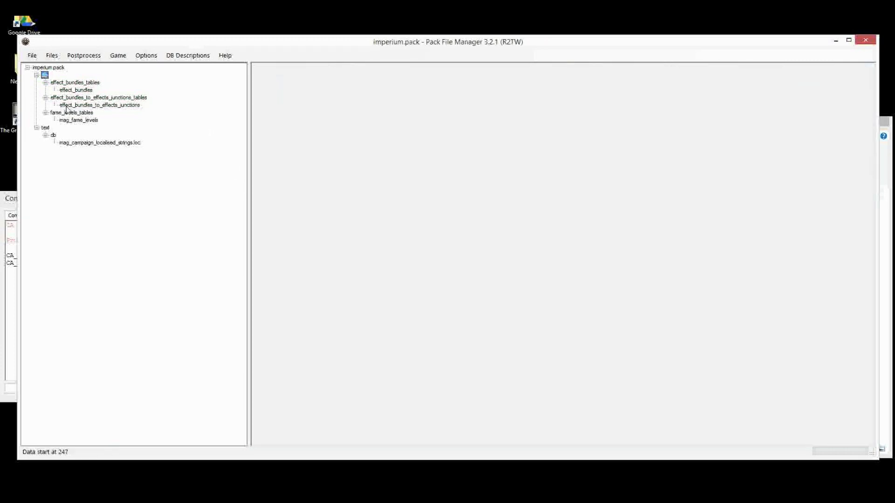
Rename the effect_bundles table as mag_effect_bundles.
left_click(74, 98)
left_click(83, 91)
right_click(83, 91)
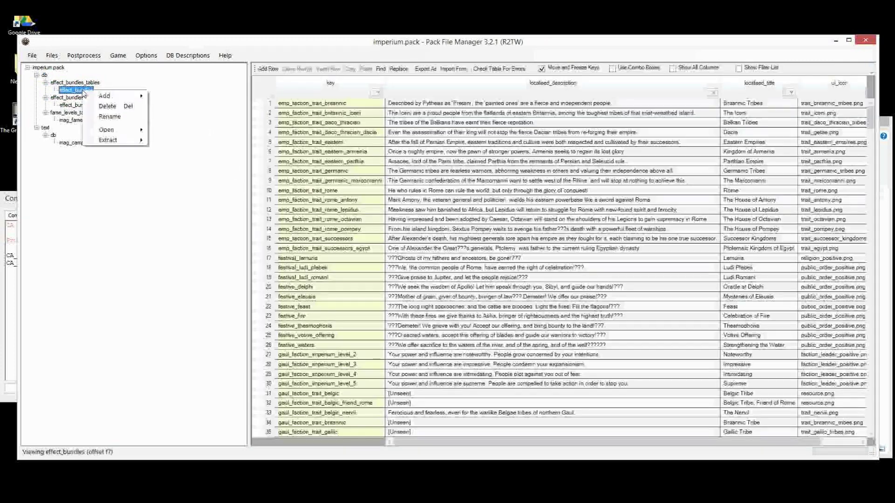
left_click(111, 120)
key("Home")
type("mag_")
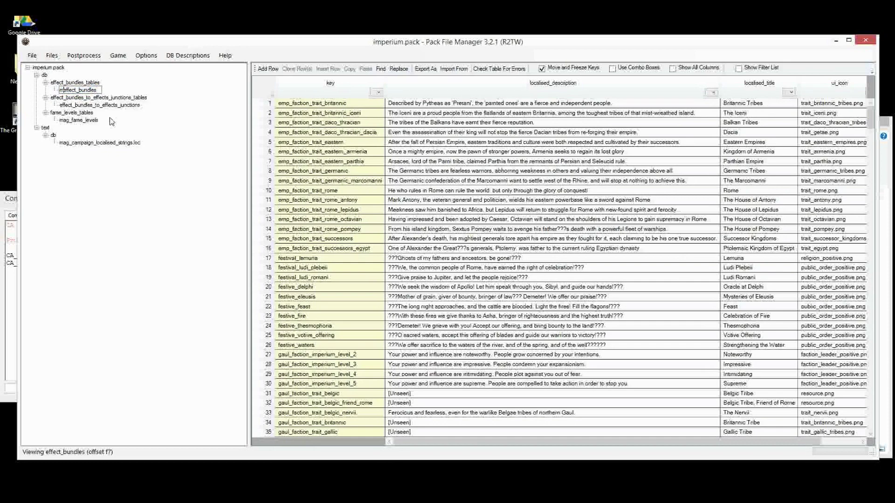
key("Return")
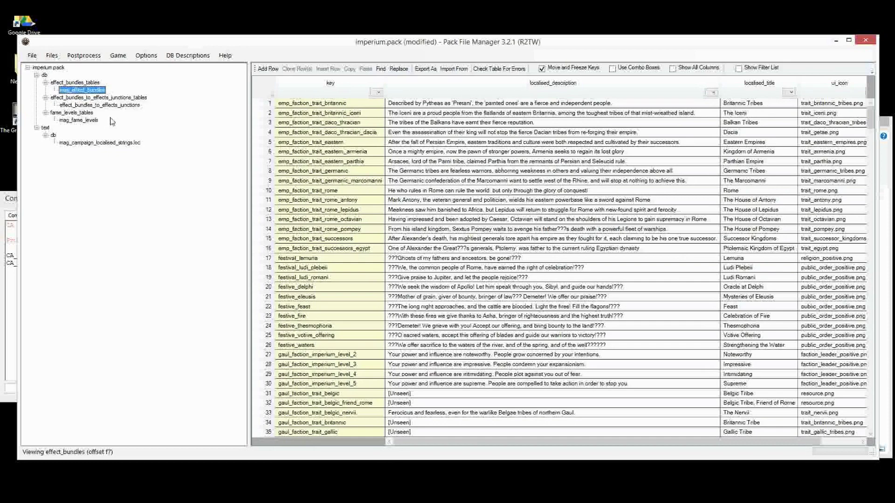
Rename the effect_bundles_to_effects_junctions table as mag_effect_bundles_to_effects_junctions and save the pack.
left_click(124, 106)
right_click(124, 106)
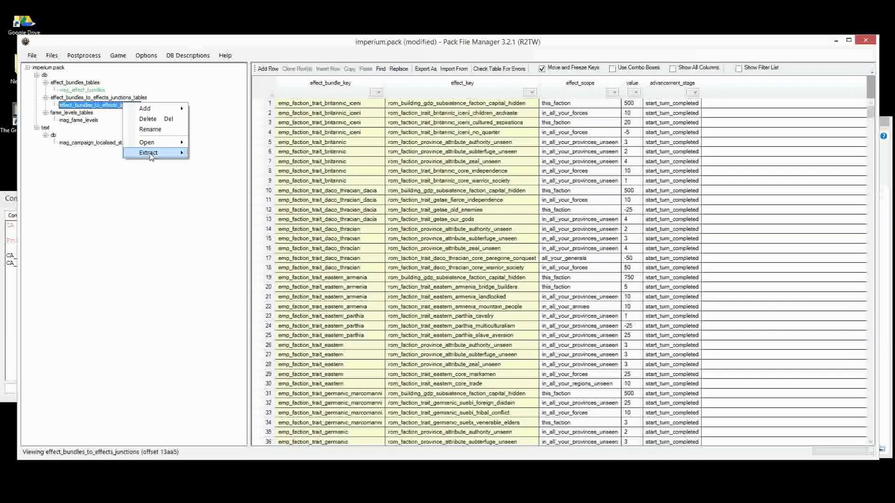
left_click(159, 134)
key("Home")
type("mag_")
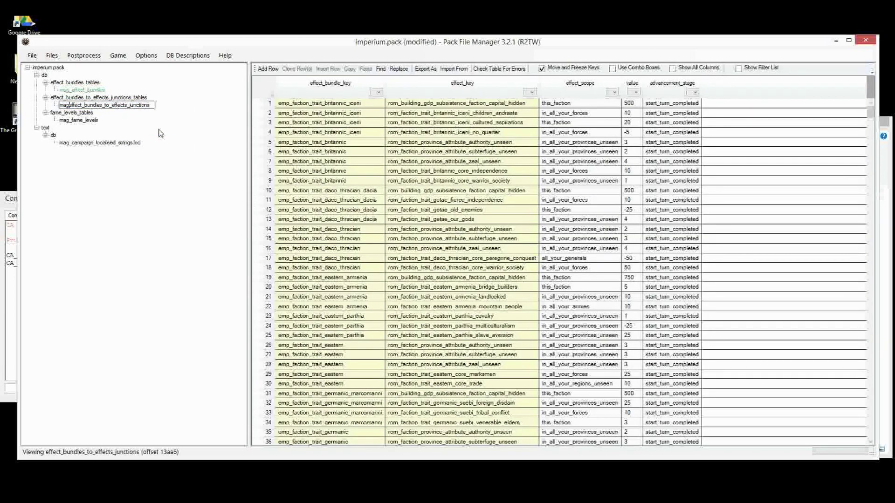
key("Return")
key("ctrl+s")
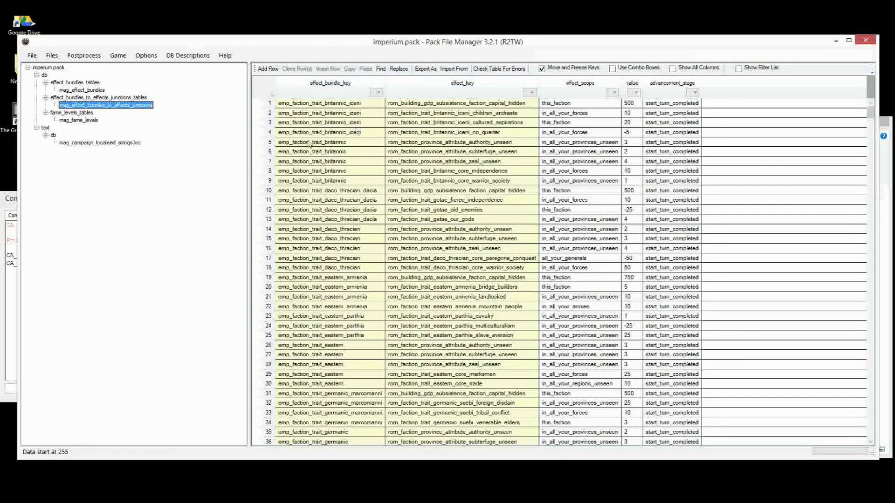
In mag_fame_levels, set the tooltip_gaul entry of the imperium level 0 row to mag_imperium_1.
left_click(84, 120)
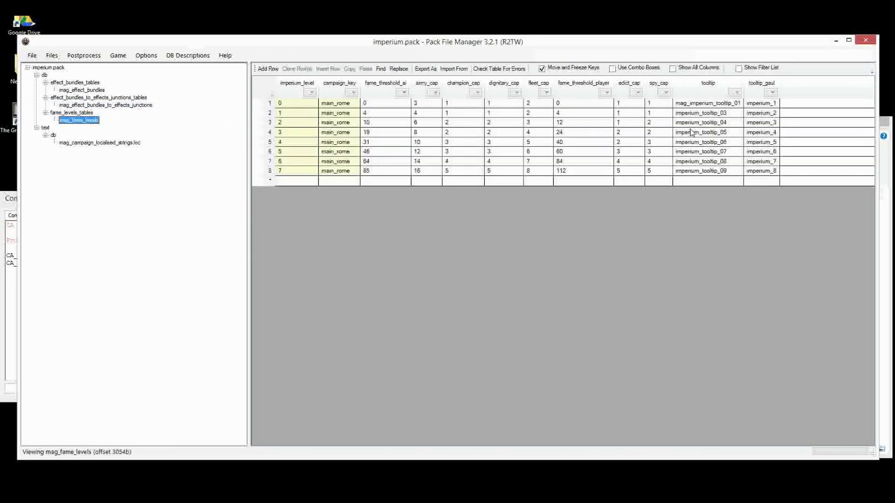
left_click(773, 106)
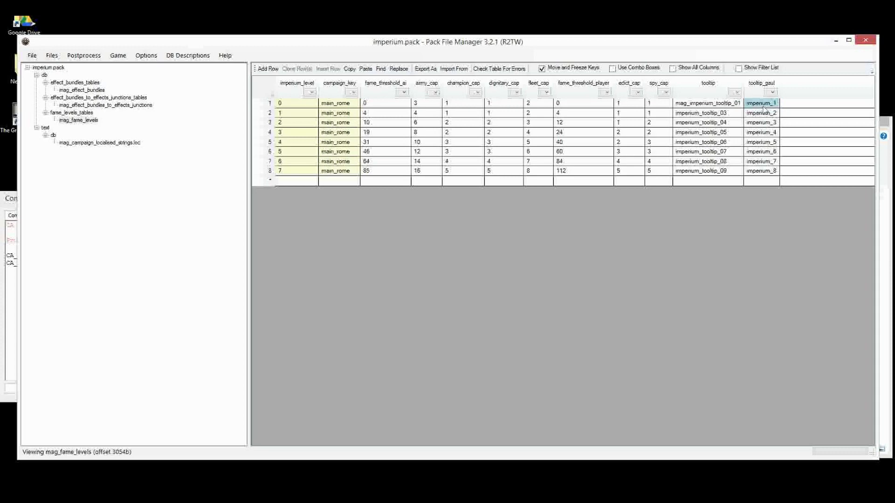
type("mag_imperium_1")
key("Return")
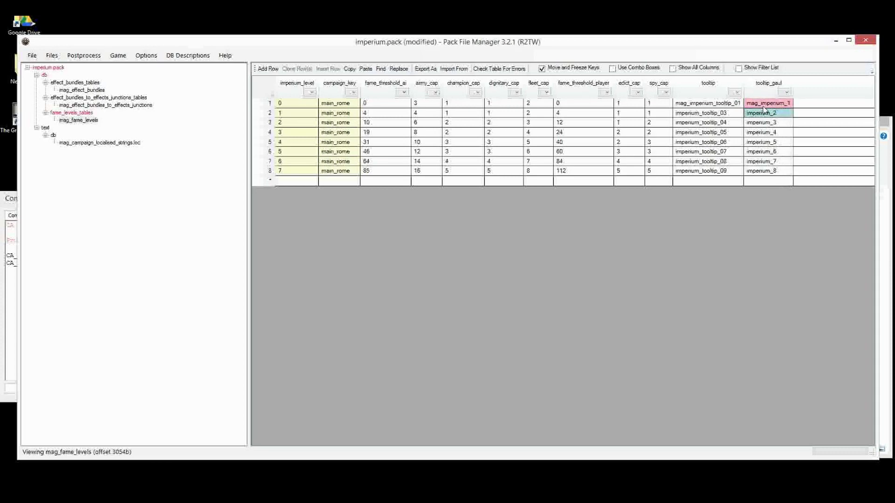
left_click(785, 104)
left_click(767, 142)
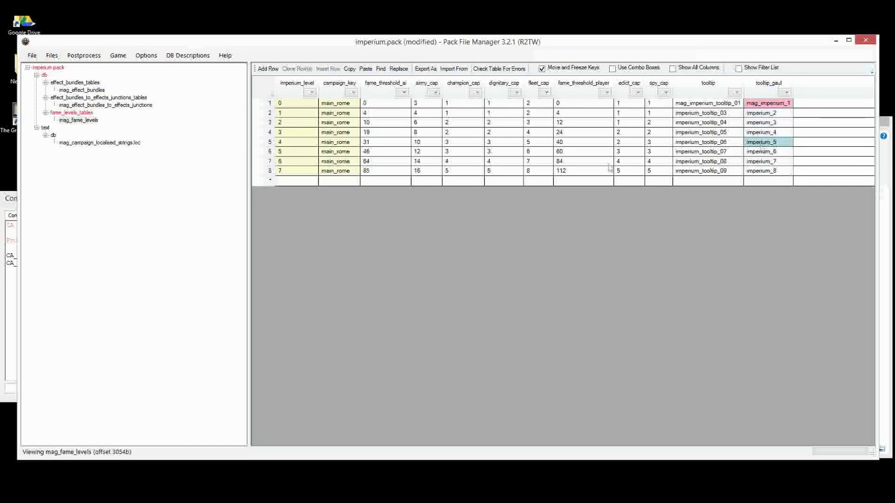
Check the bundle keys in mag_effect_bundles_to_effects_junctions, and set the first row's key in mag_effect_bundles to mag_imperium_1.
left_click(70, 106)
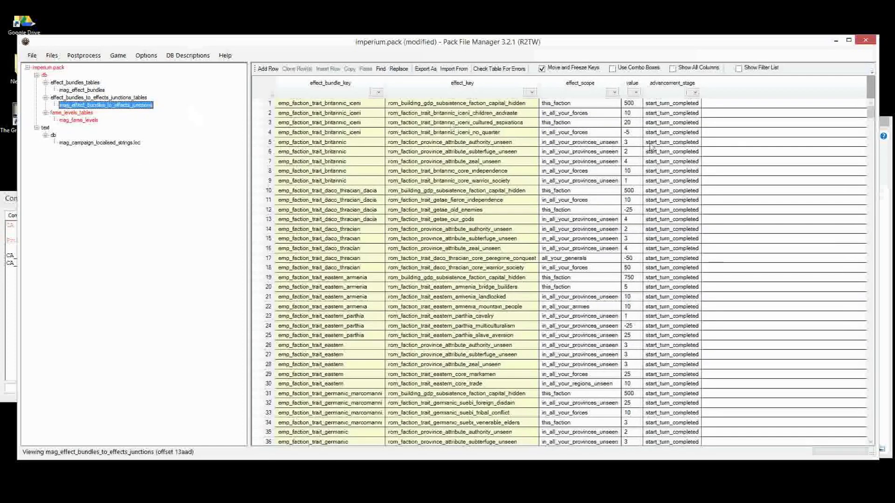
left_click(391, 132)
left_click(328, 105)
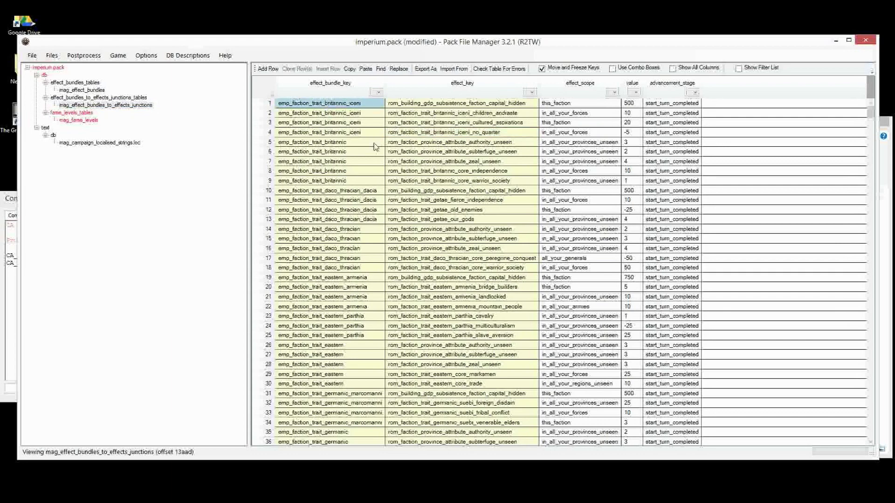
left_click(69, 90)
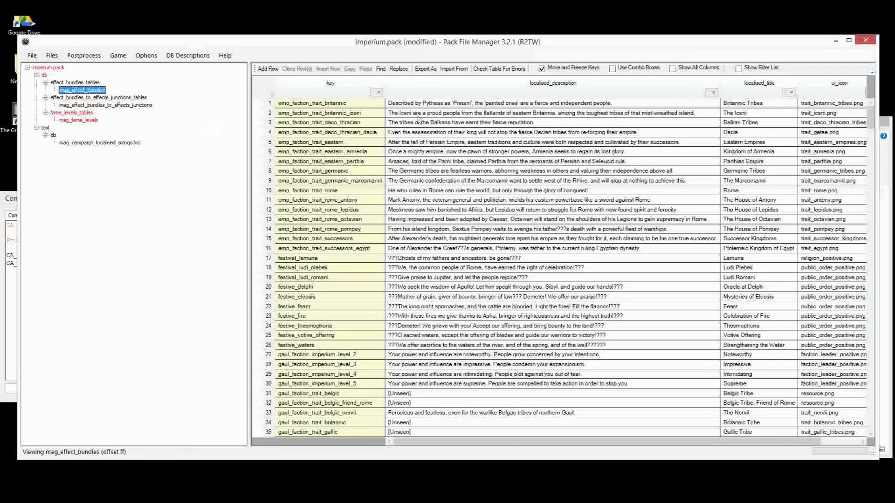
left_click(302, 105)
type("mag_imperium_1")
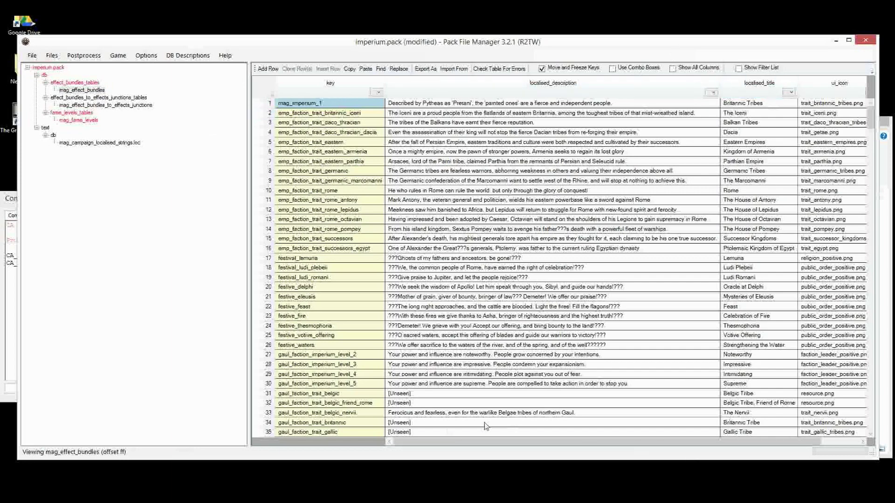
Delete all rows below the mag_imperium_1 row in mag_effect_bundles.
left_click_drag(486, 442, 524, 442)
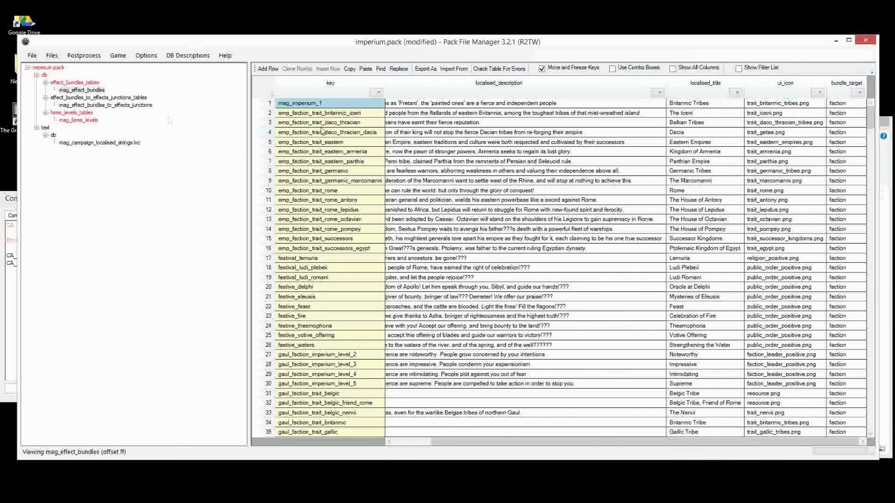
left_click(256, 113)
key("ctrl+shift+End")
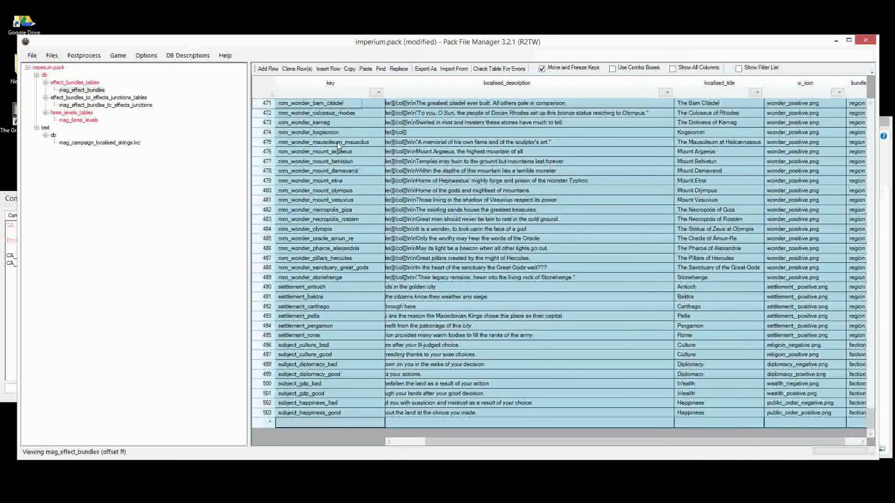
key("Delete")
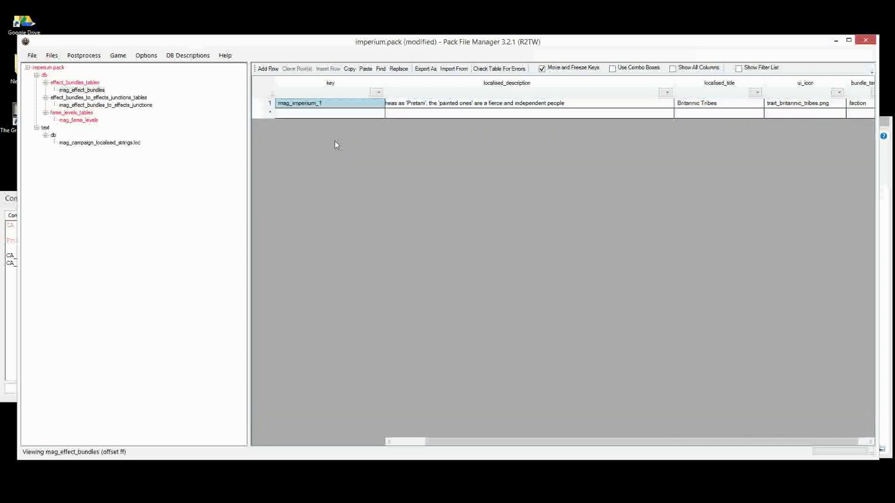
In mag_effect_bundles_to_effects_junctions, set the effect_bundle_key of the first four rows to mag_imperium_1.
left_click(80, 106)
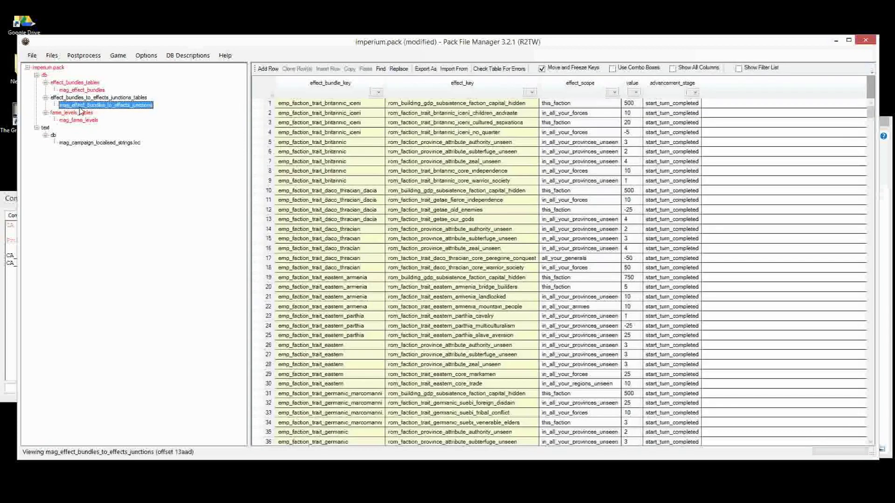
left_click_drag(317, 107, 317, 133)
type("mag_imperium_1")
left_click(396, 152)
left_click(264, 142)
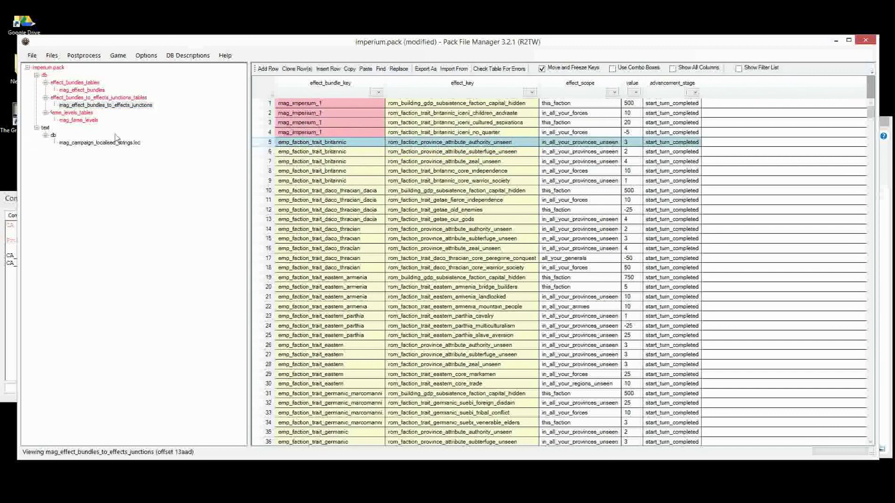
Review the effect keys, scopes, values and advancement stages of the four mag_imperium_1 rows.
left_click_drag(520, 104, 520, 115)
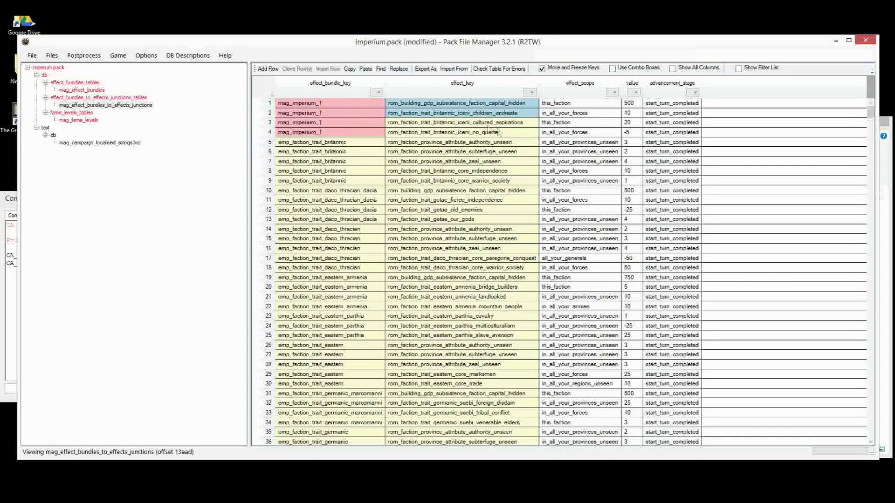
left_click(464, 142)
left_click_drag(472, 114, 636, 110)
left_click(636, 123)
left_click(637, 105)
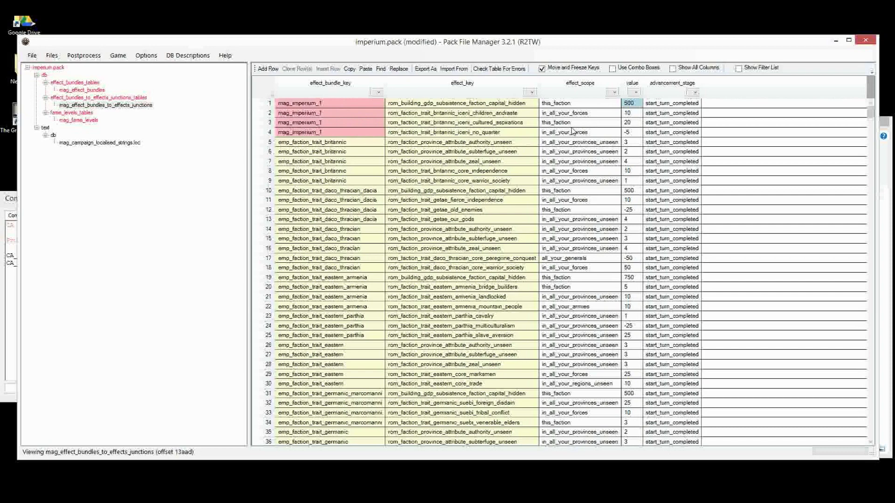
left_click_drag(568, 132, 672, 106)
left_click(483, 134)
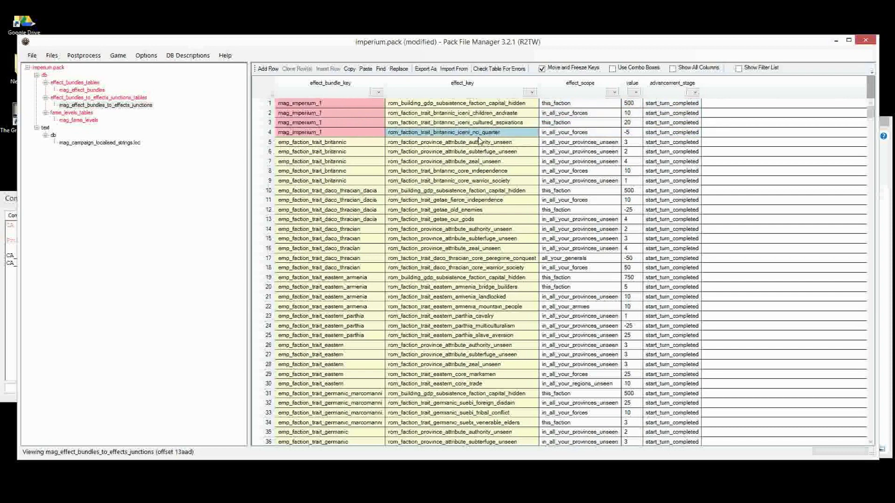
left_click(507, 124)
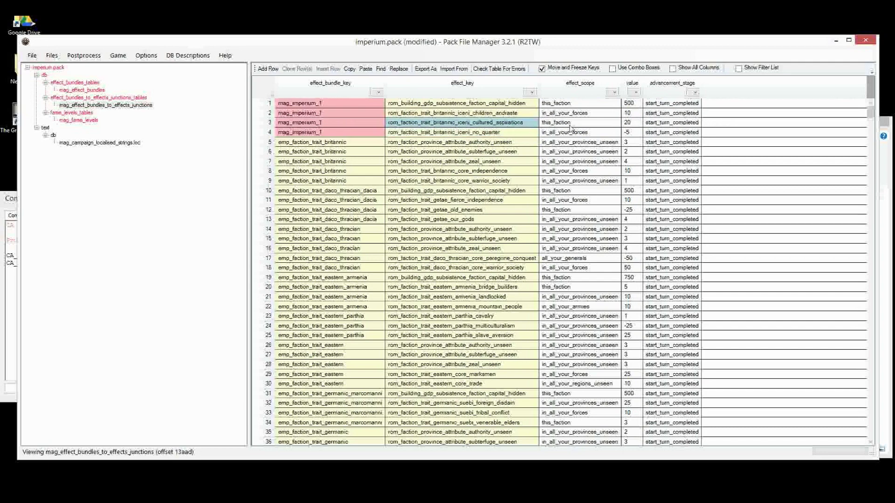
left_click(507, 115)
left_click(509, 106)
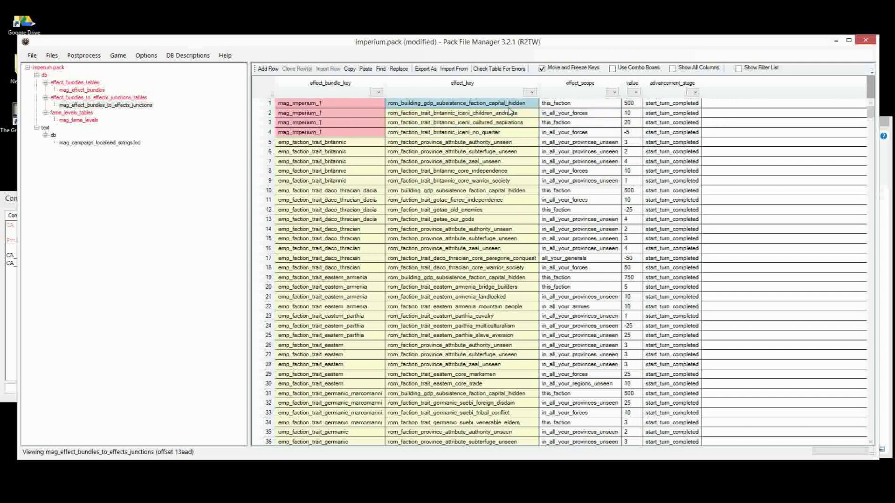
left_click(629, 105)
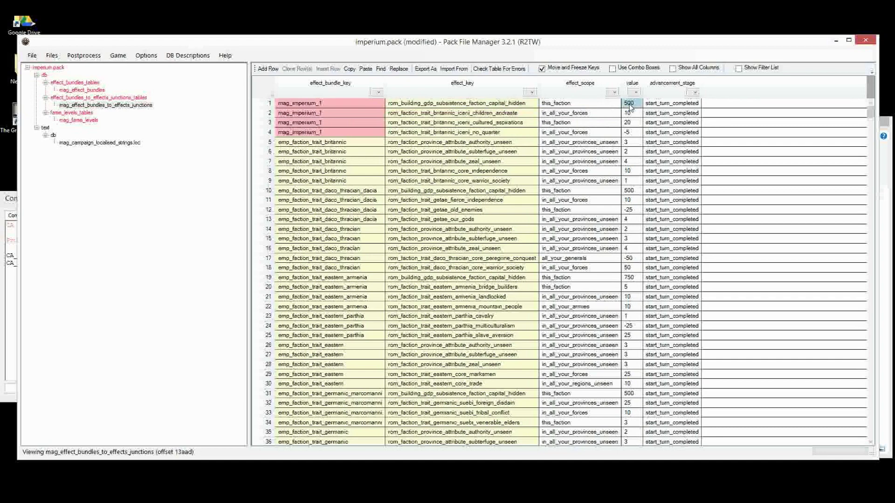
Delete all rows below the four mag_imperium_1 rows in mag_effect_bundles_to_effects_junctions and save the pack.
left_click(263, 145)
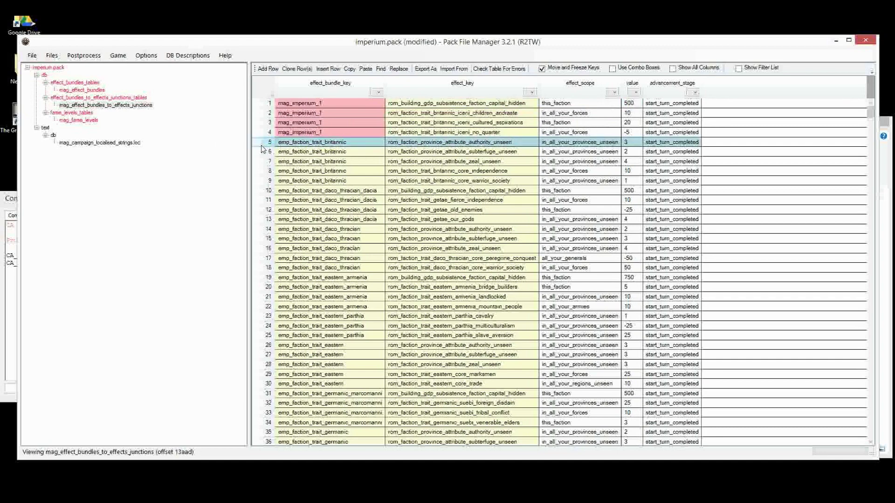
key("ctrl+shift+End")
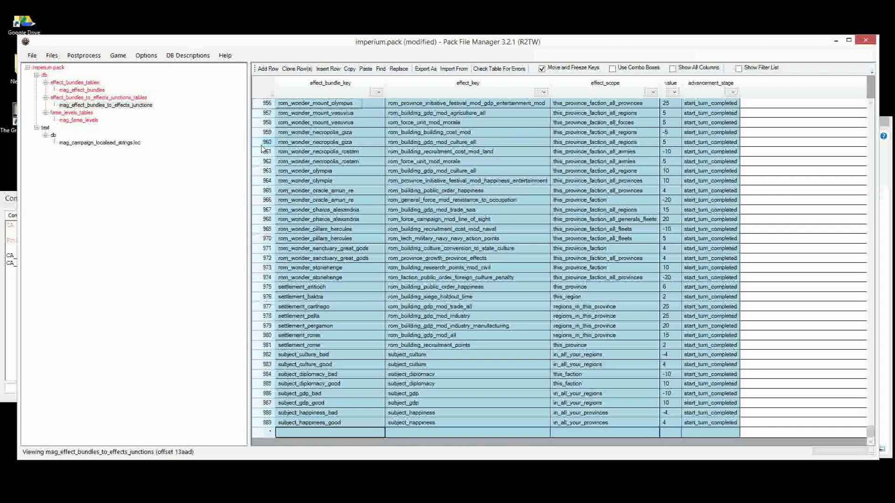
key("Delete")
left_click(268, 144)
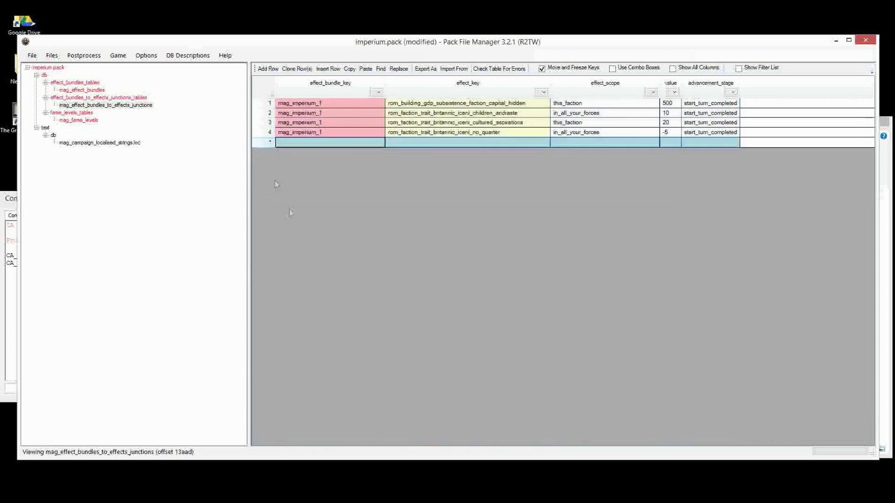
left_click(361, 135)
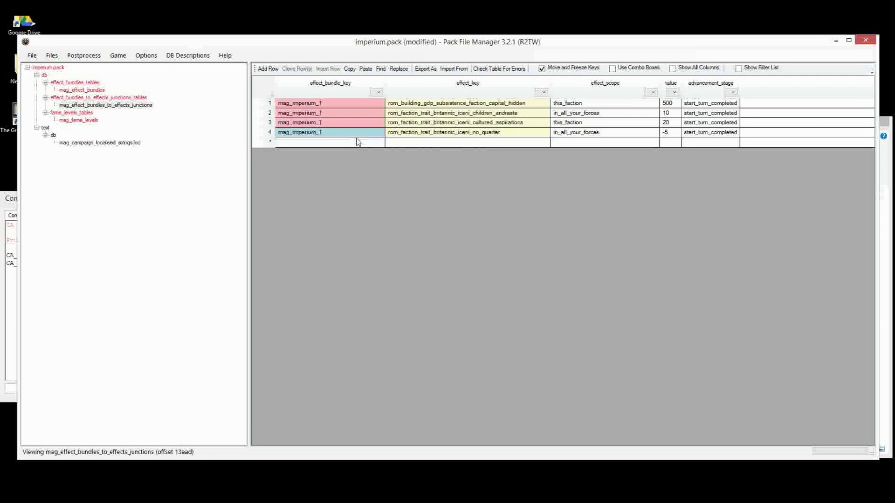
key("ctrl+s")
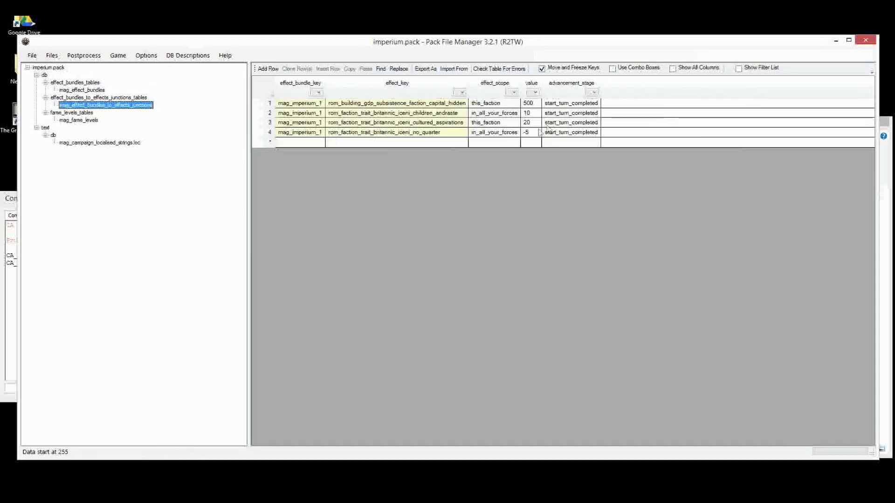
Choose local_en_rome2 as the source pack for adding a file to the text/db folder.
left_click(100, 90)
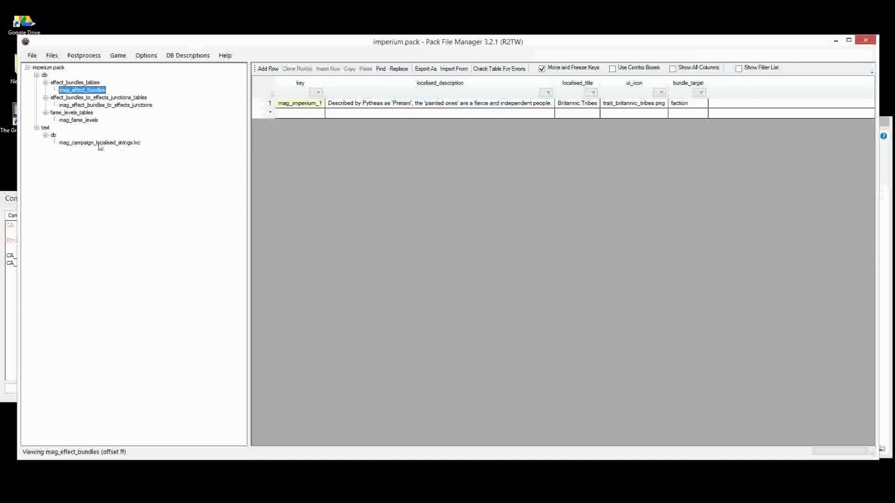
right_click(53, 135)
mouse_move(77, 141)
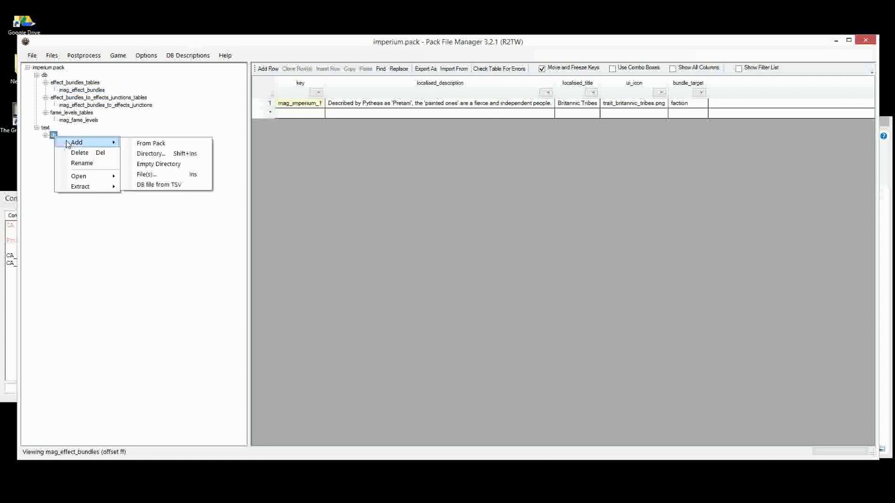
left_click(155, 145)
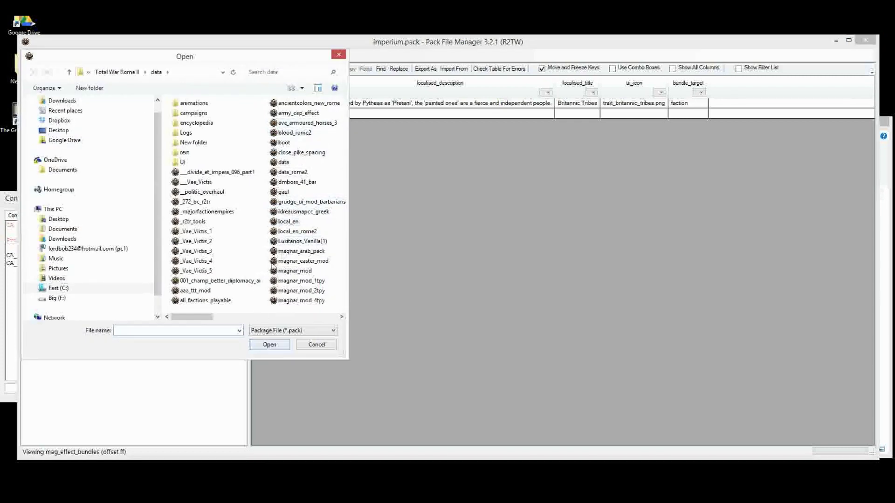
left_click(296, 231)
left_click(294, 233)
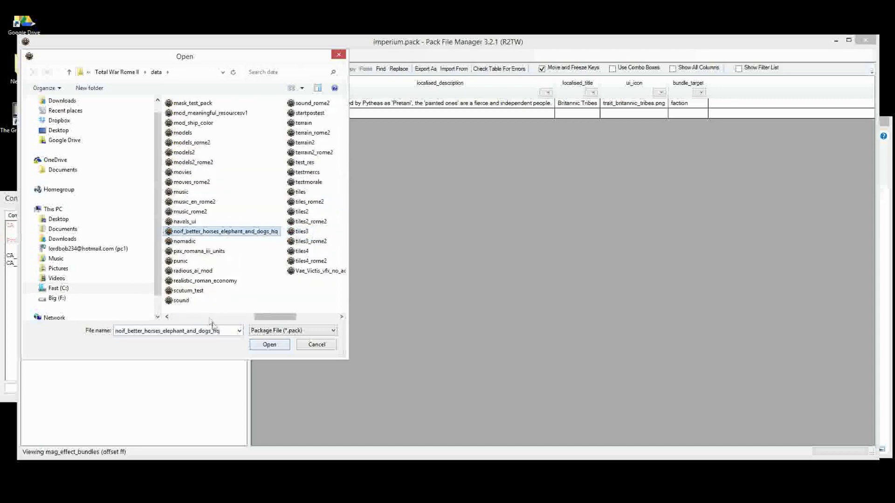
scroll(212, 323, "left", 3)
double_click(196, 232)
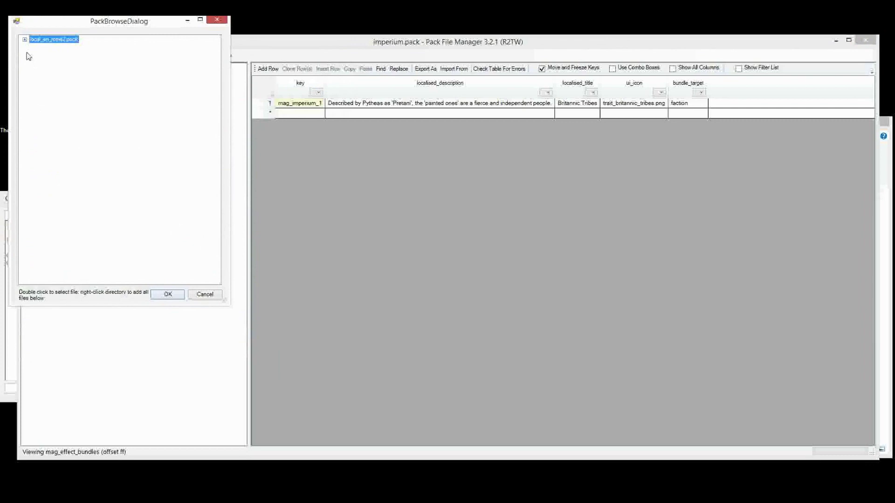
Add effect_bundles.loc from the source pack's text/db folder to imperium.pack.
left_click(25, 40)
left_click(34, 62)
left_click(50, 69)
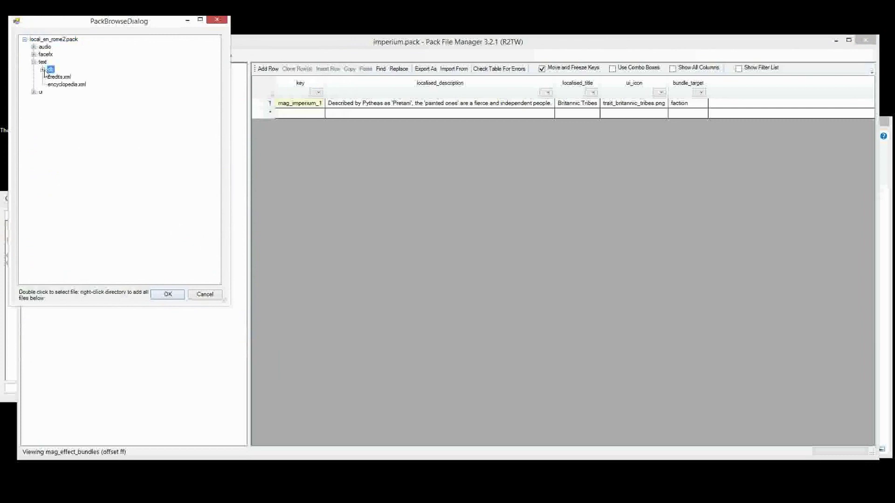
left_click(42, 70)
scroll(201, 166, "down", 20)
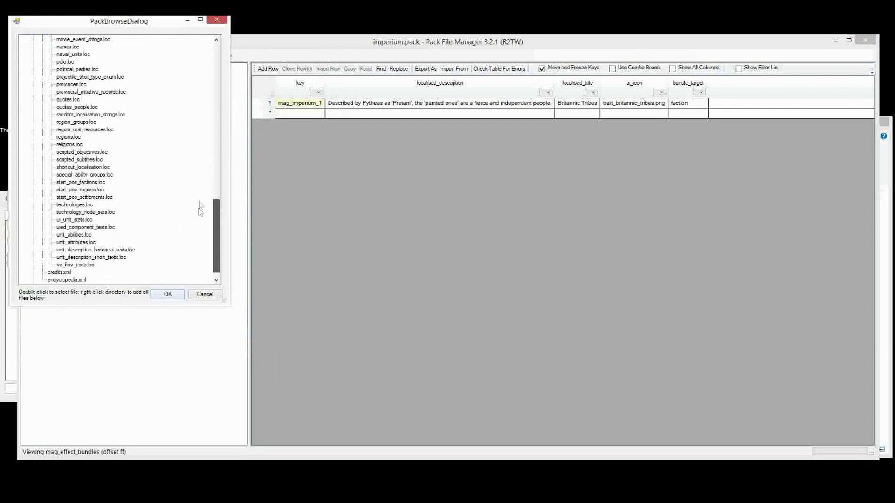
scroll(204, 200, "up", 3)
scroll(68, 131, "up", 5)
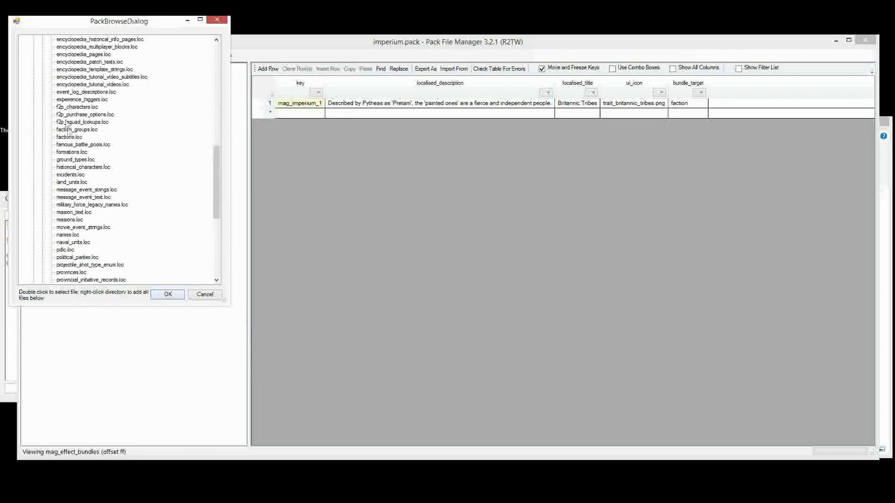
scroll(110, 112, "up", 4)
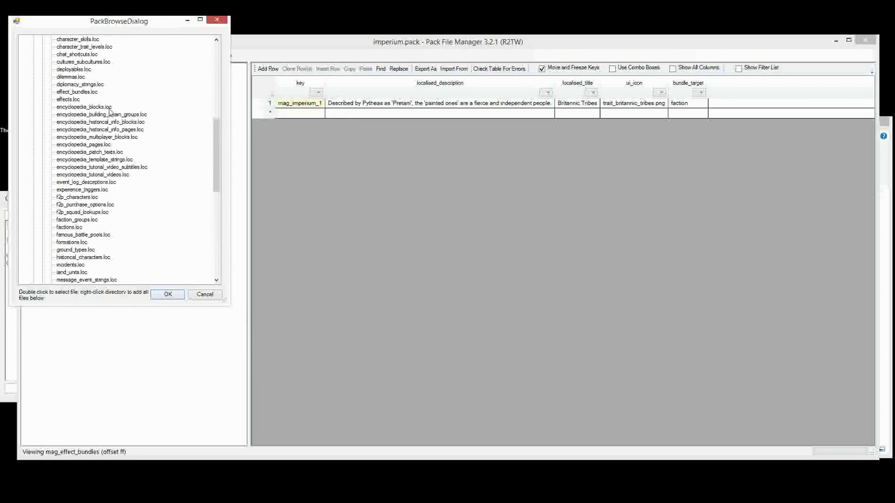
double_click(77, 92)
left_click(167, 294)
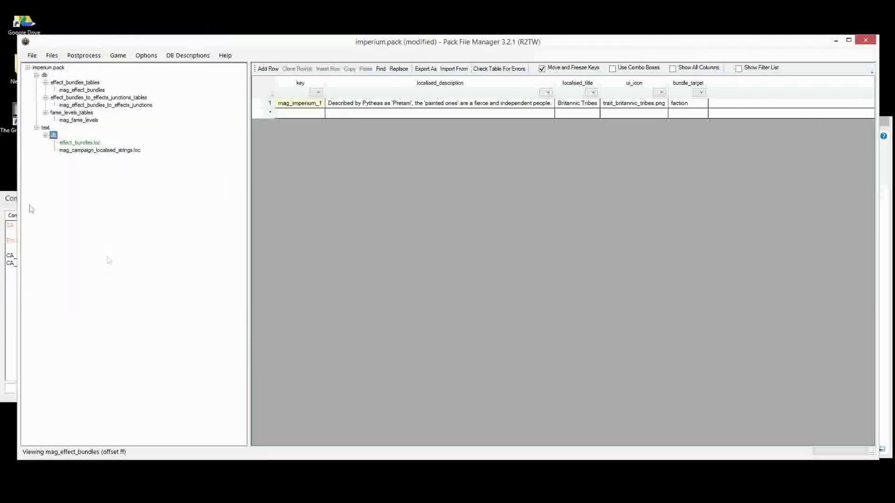
Copy the mag_imperium_1 key from mag_effect_bundles and open effect_bundles.loc.
left_click(316, 114)
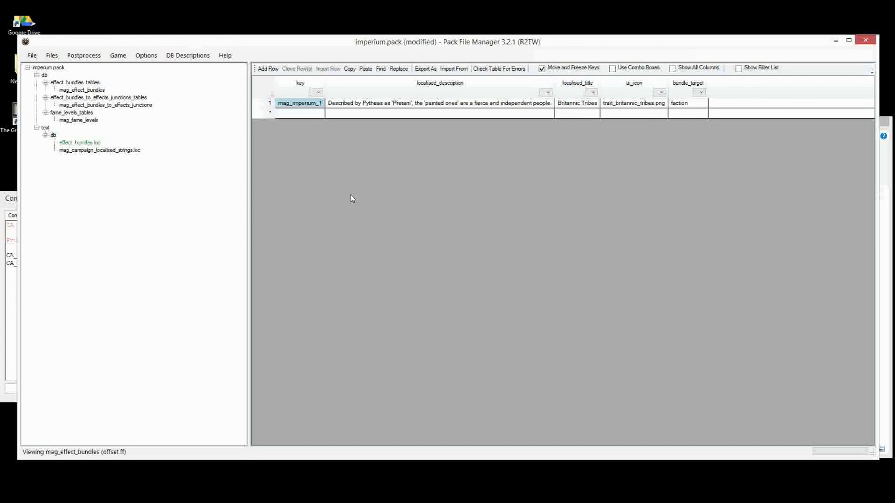
left_click(80, 143)
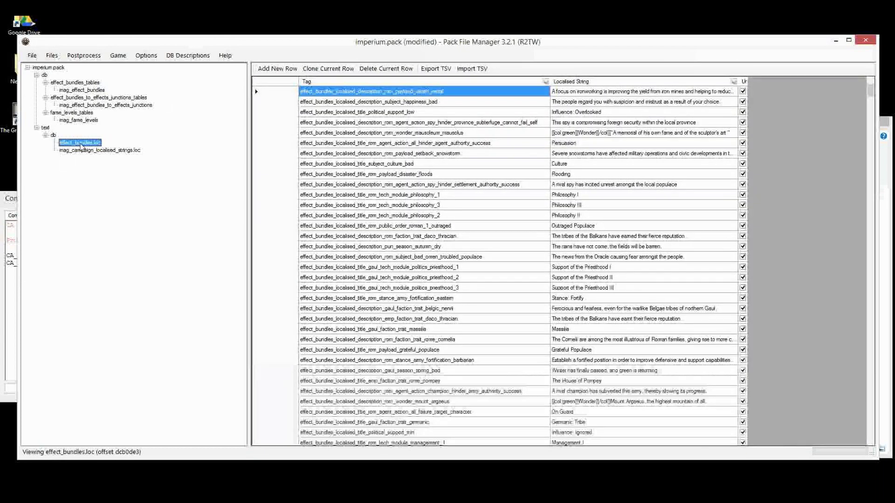
Change the first row's tag ending to mag_imperium_1 and set its localised string to "This is an effect bundle text".
left_click(376, 93)
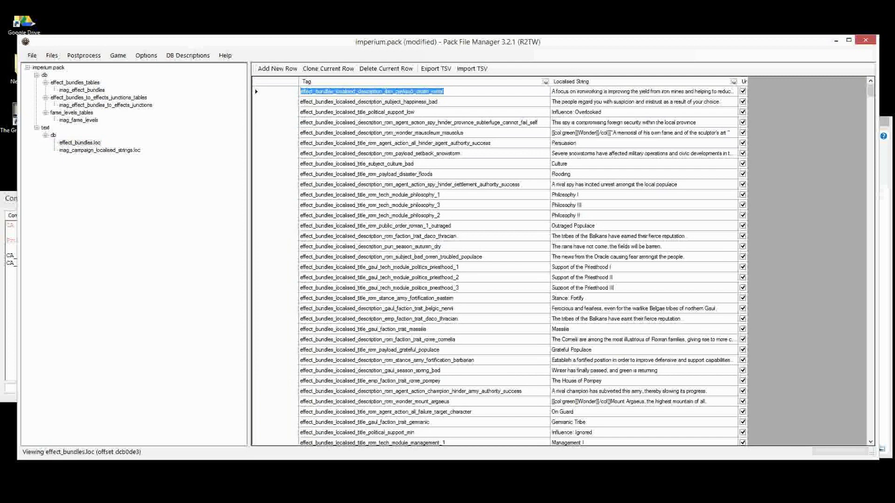
left_click_drag(385, 92, 444, 91)
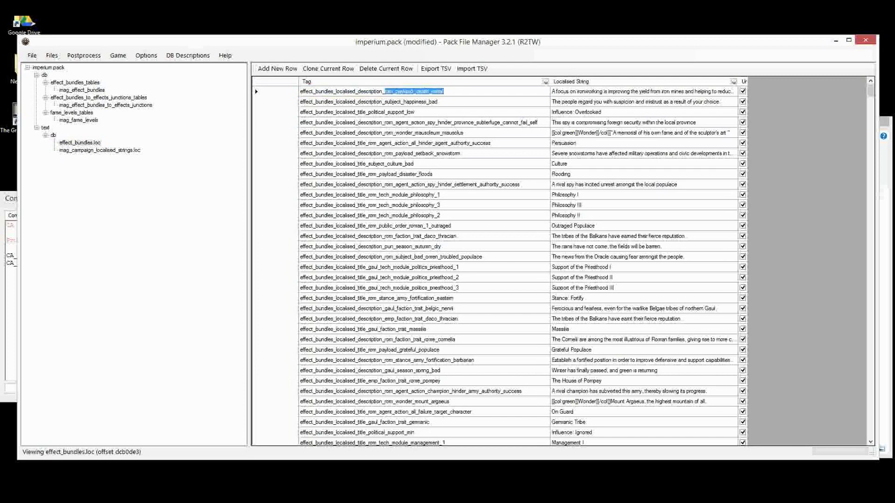
right_click(385, 91)
left_click(436, 132)
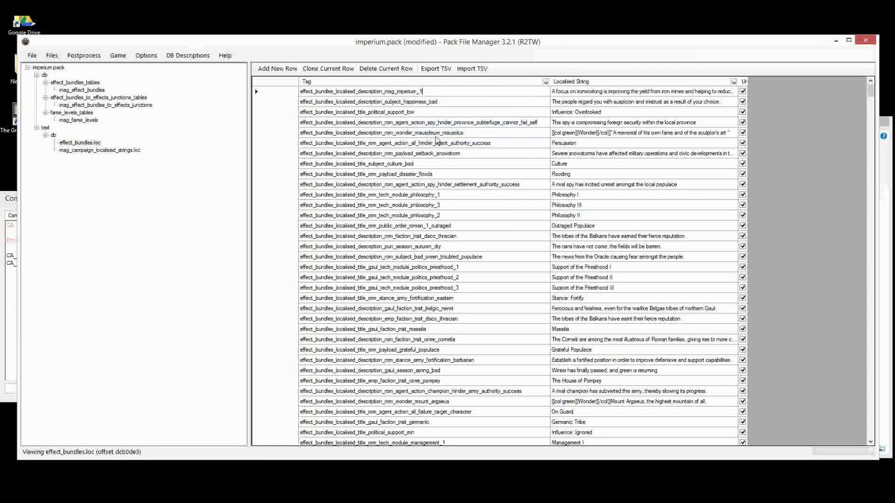
left_click(432, 104)
left_click(573, 97)
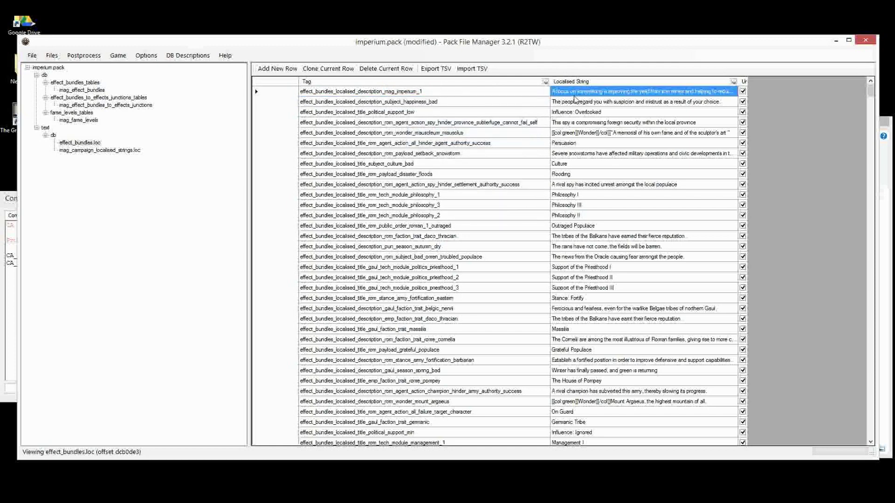
type("This is an effect bundle text")
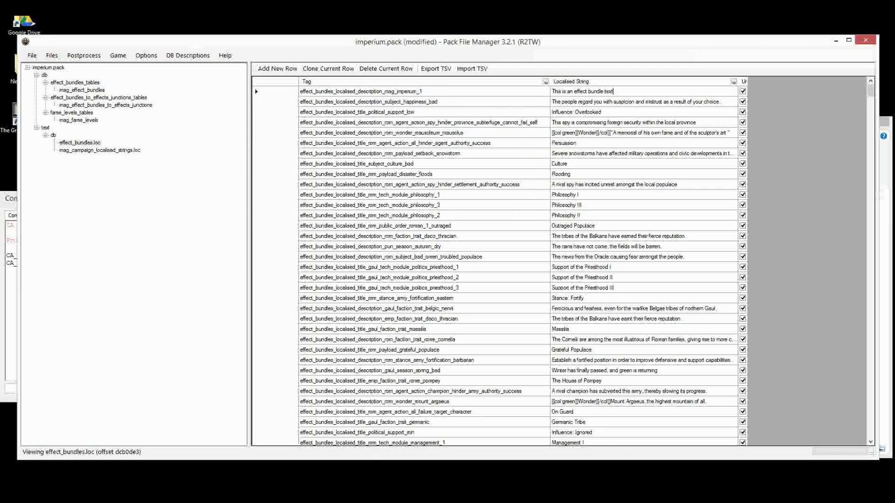
left_click(575, 99)
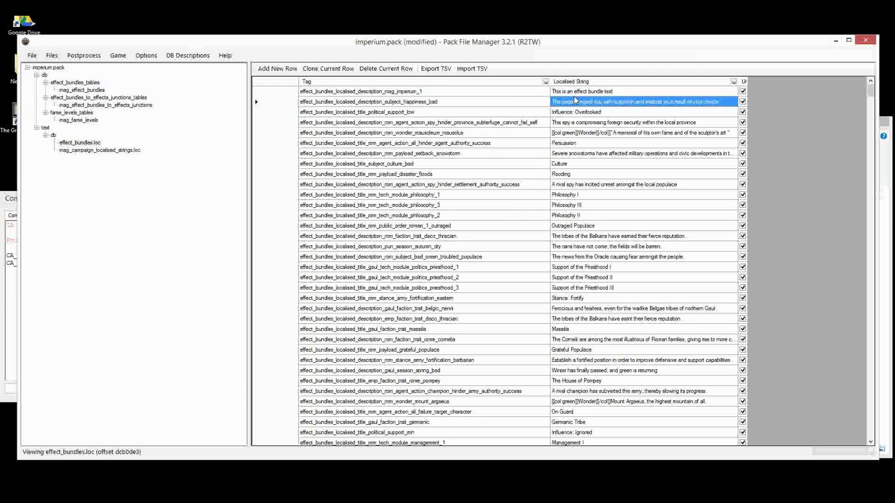
Sort effect_bundles.loc by tag in ascending order and reopen the file in that order.
left_click(363, 82)
left_click(363, 82)
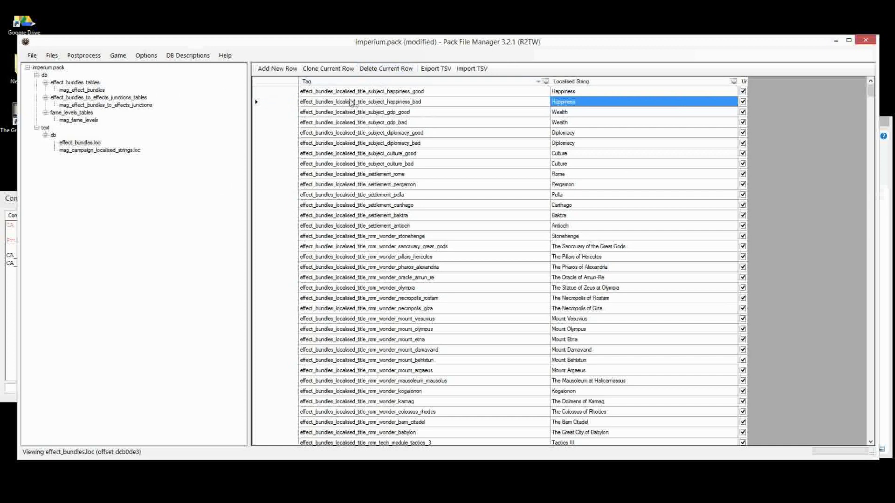
left_click(340, 84)
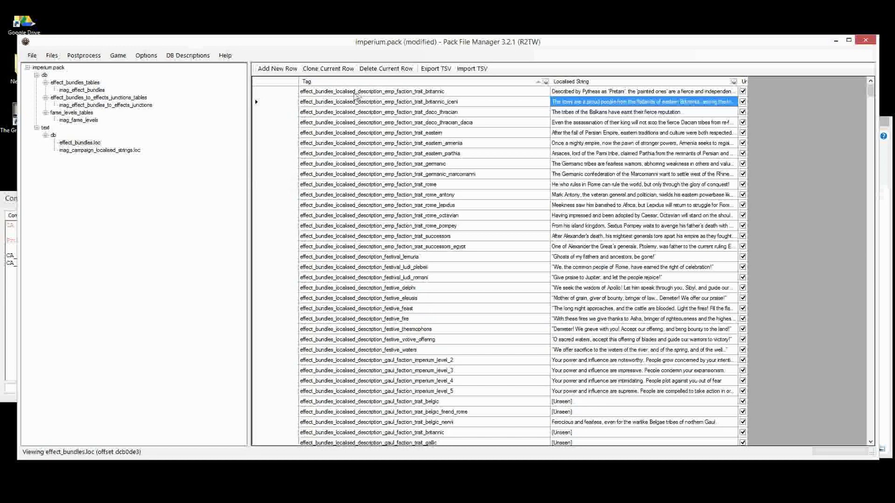
left_click(86, 112)
left_click(80, 142)
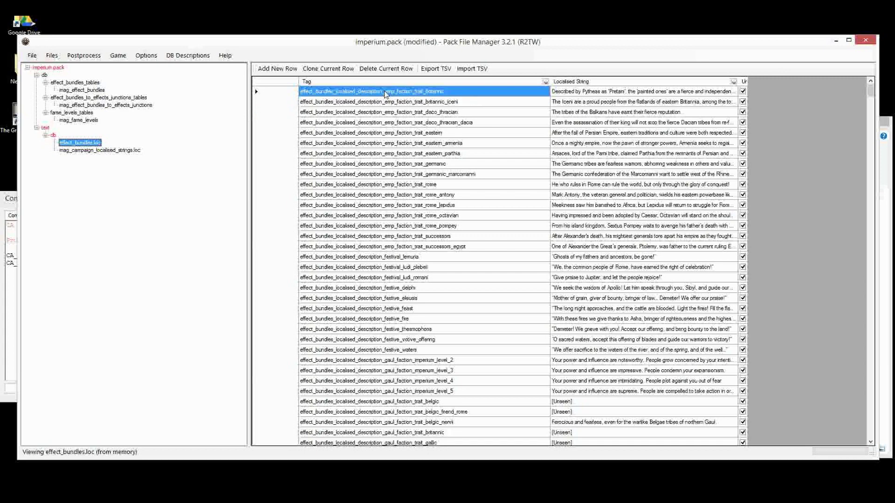
Replace the key part of the first description tag to make it effect_bundles_localised_description_mag_imperium_1.
left_click(417, 112)
left_click(384, 96)
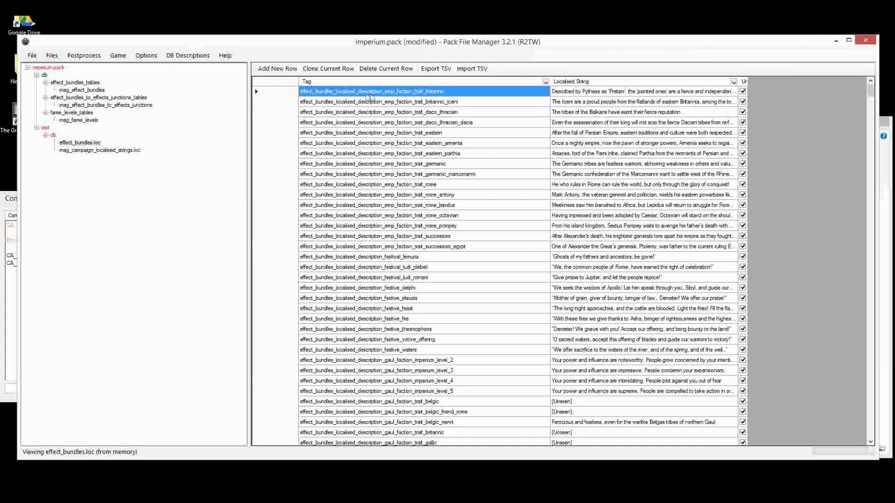
left_click(368, 95)
left_click(383, 91)
left_click_drag(384, 91, 479, 88)
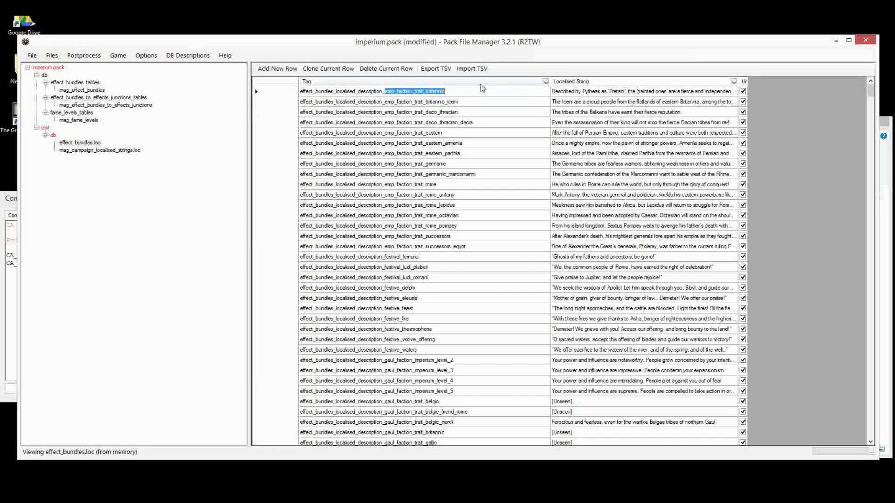
right_click(441, 88)
left_click(479, 131)
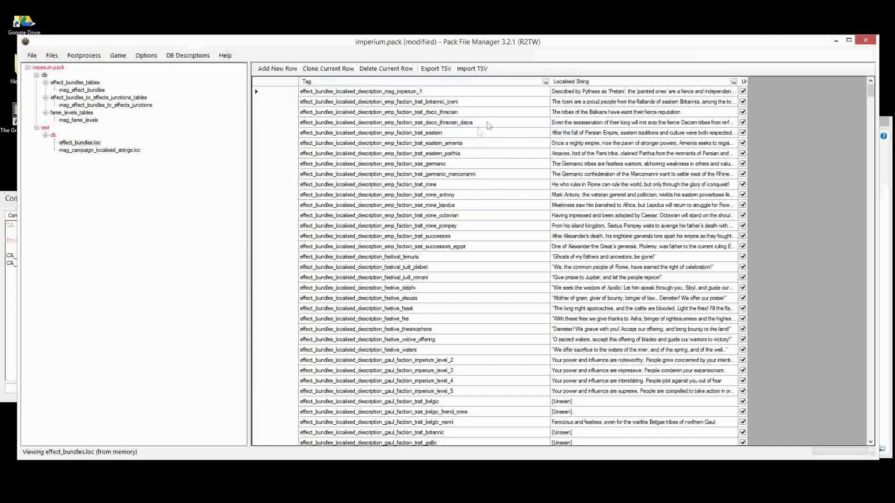
Set the mag_imperium_1 description's localised string to "This is an effect bundle description".
left_click(589, 92)
left_click(589, 93)
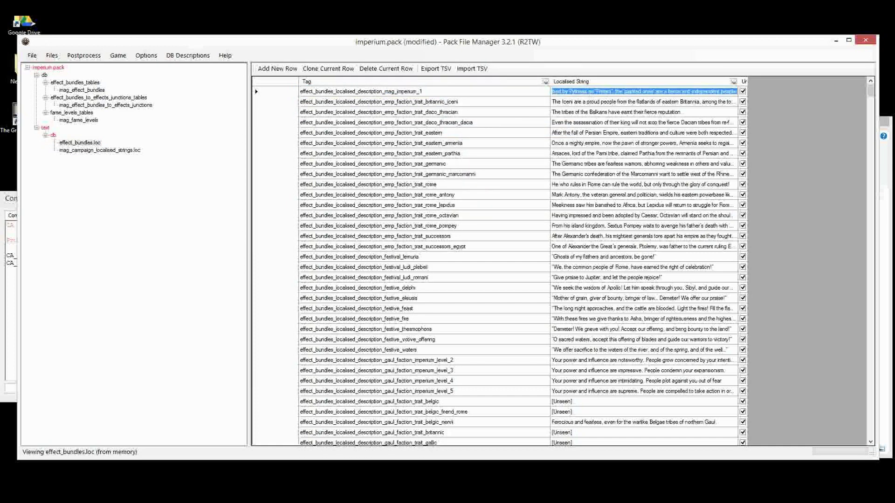
type("This")
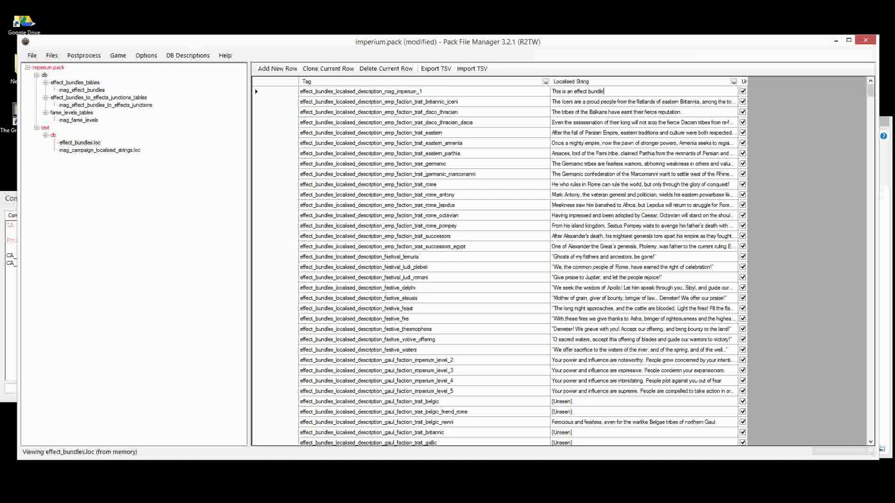
type("is an effect bundle description")
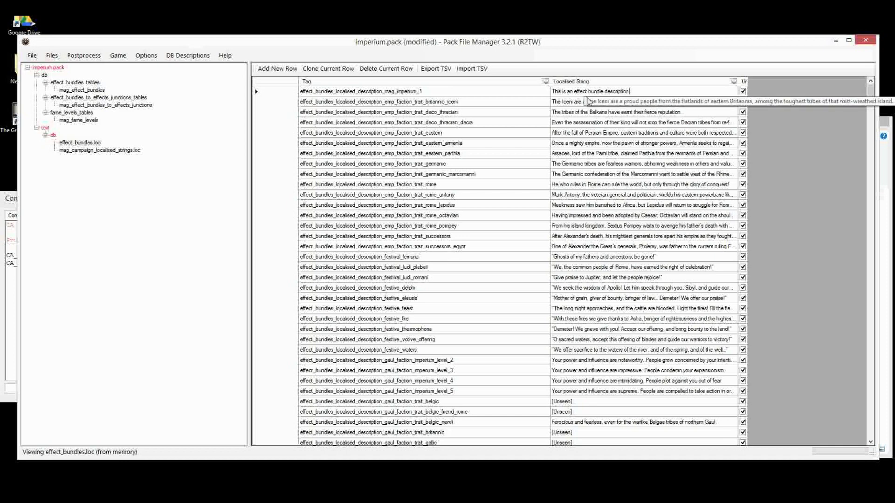
left_click(589, 102)
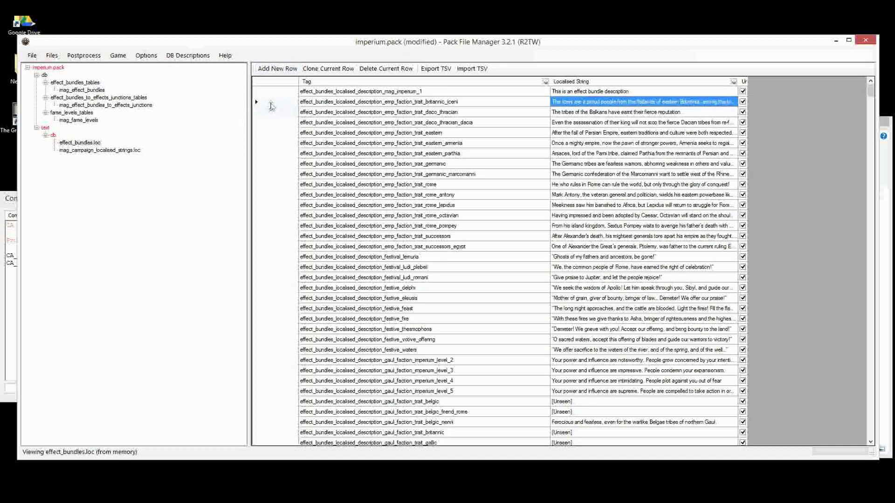
Delete the rows below the mag_imperium_1 description through effect_bundles_localised_title_gaul_tech_module_development_military_3.
left_click(271, 103)
mouse_move(273, 107)
left_mouse_down()
mouse_move(272, 448)
mouse_move(546, 278)
left_mouse_up()
scroll(533, 280, "down", 15)
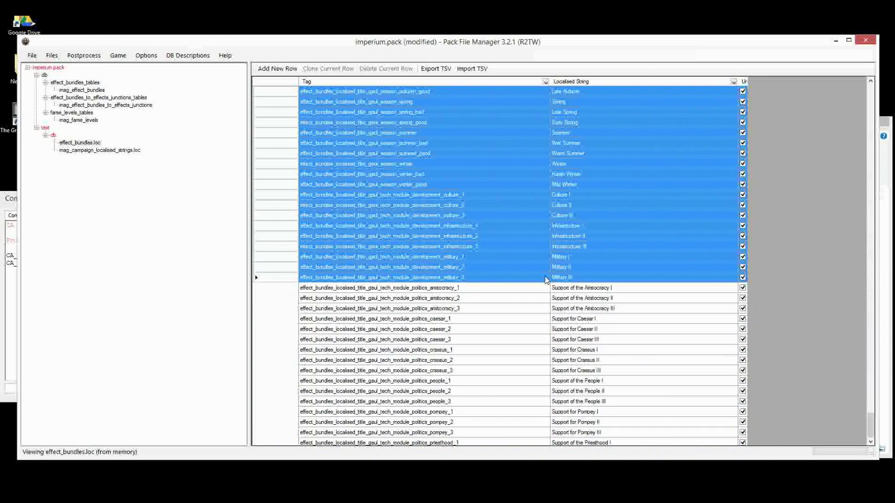
scroll(533, 279, "up", 9)
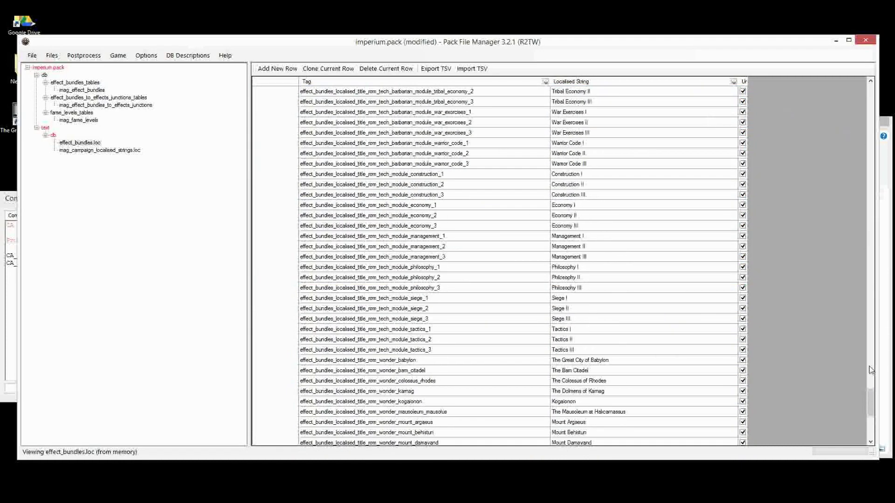
left_click_drag(870, 403, 871, 87)
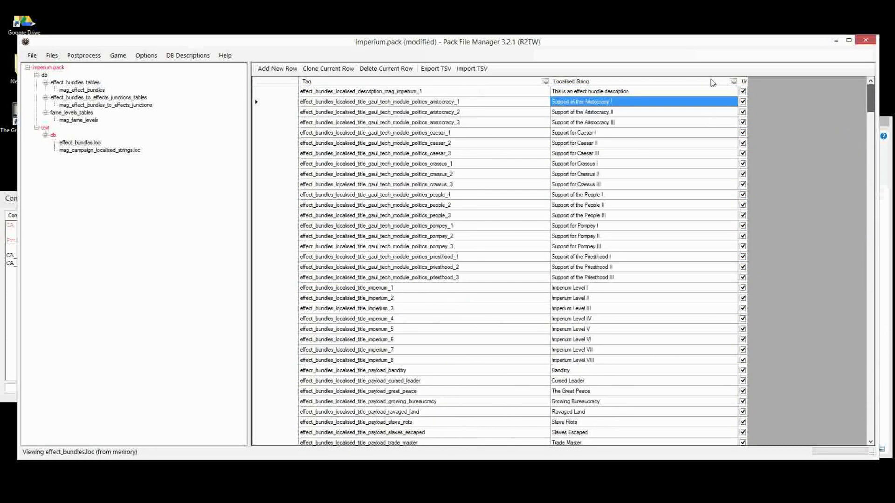
Replace the key part of the second row's title tag to make it effect_bundles_localised_title_mag_imperium_1.
left_click(354, 102)
left_click(354, 101)
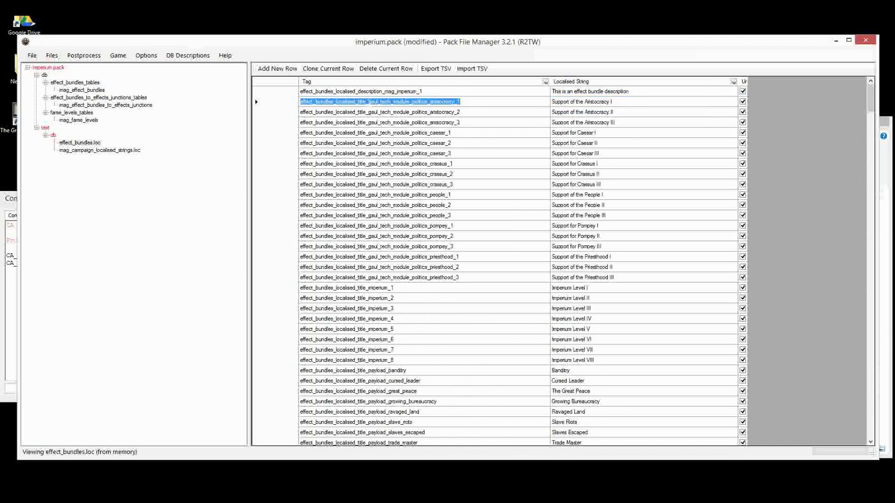
left_click_drag(367, 102, 505, 115)
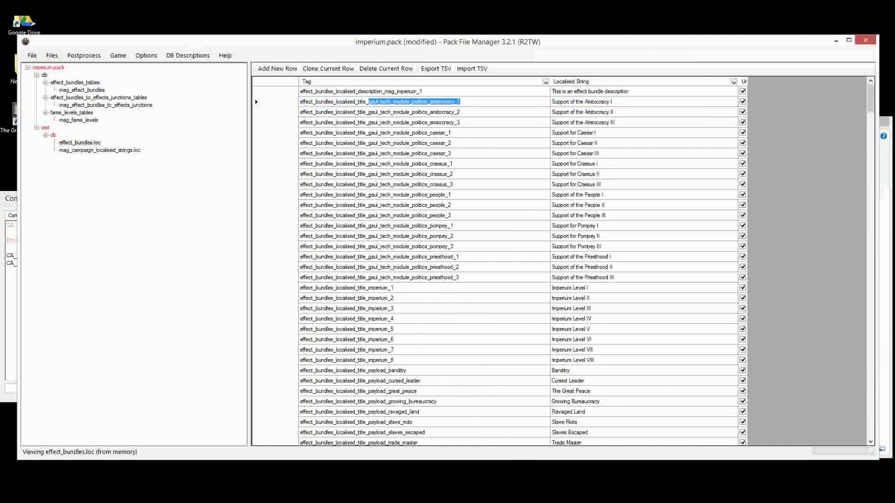
right_click(497, 101)
left_click(531, 142)
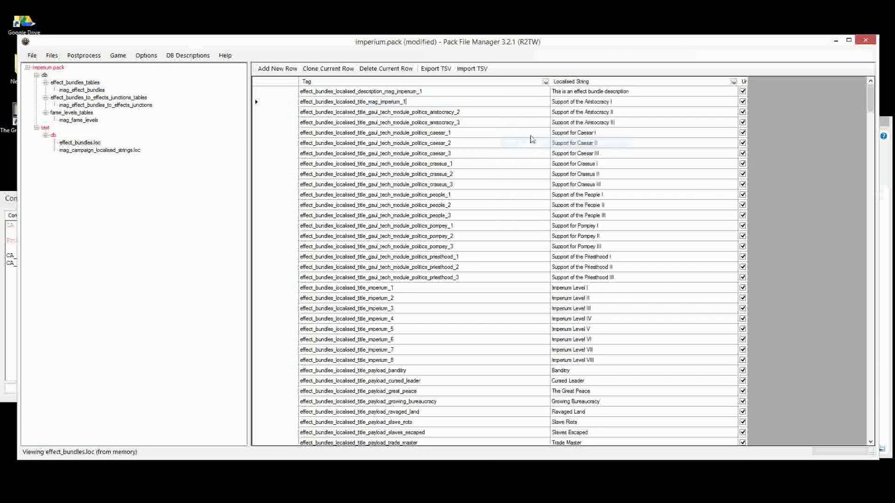
Set the mag_imperium_1 title's localised string to "Magnars Effect Bundle Title".
left_click(575, 102)
left_click(577, 101)
type("Magnars Effect Bundle Title")
left_click(579, 115)
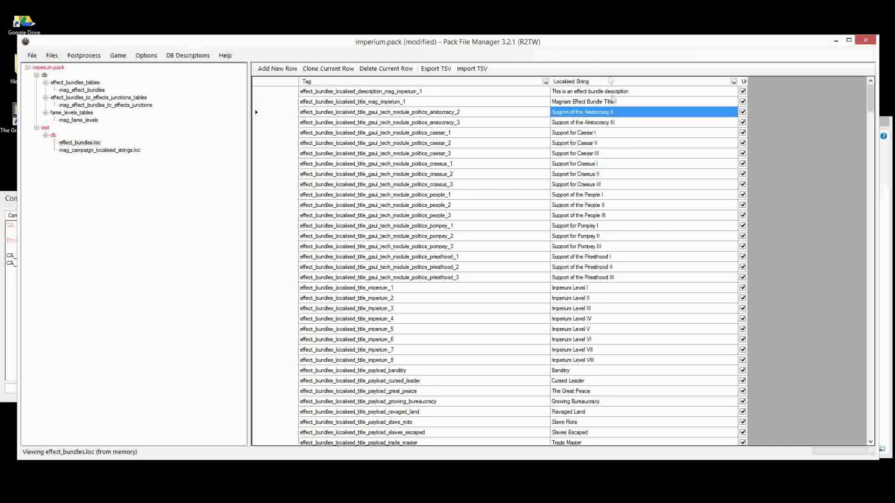
Delete every row below the mag_imperium_1 title in effect_bundles.loc and save the pack.
left_click(286, 115)
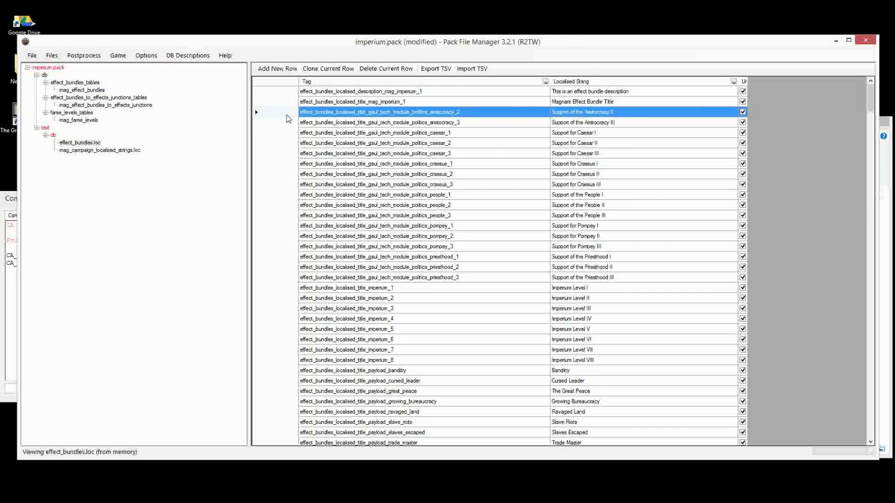
key("ctrl+shift+End")
key("Delete")
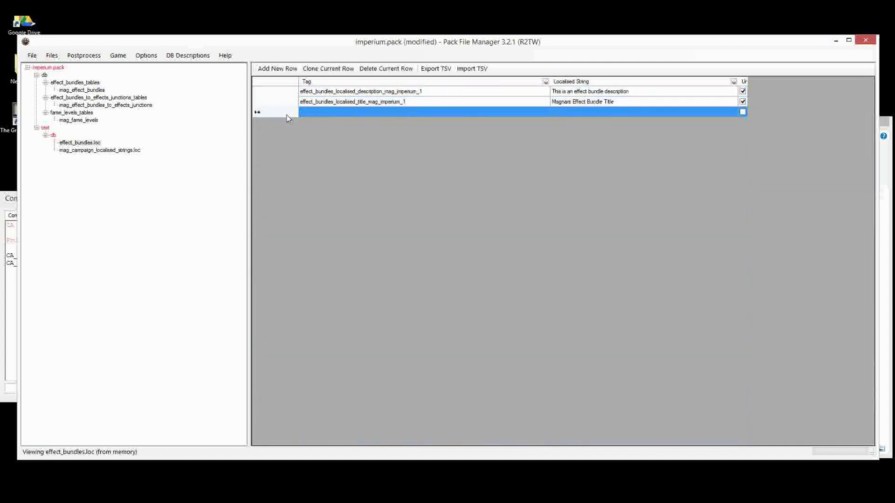
left_click(67, 113)
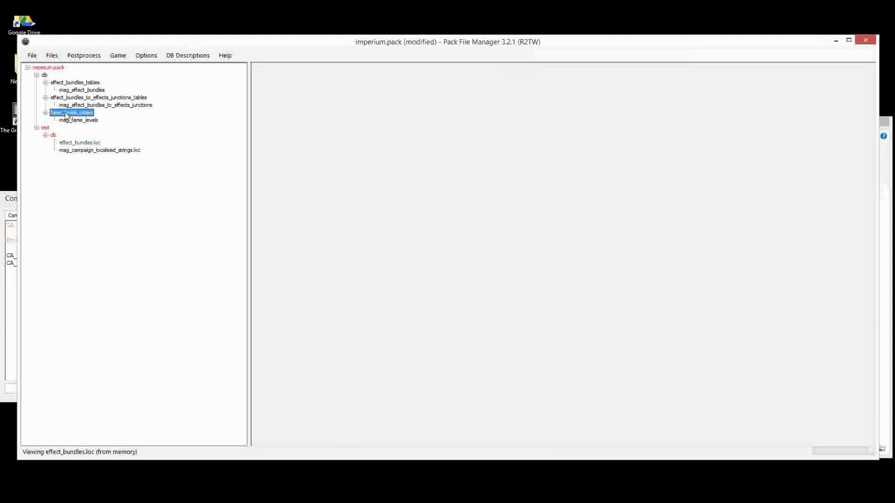
key("ctrl+s")
Rename effect_bundles.loc as mag_effect_bundles.loc and save the pack.
right_click(78, 143)
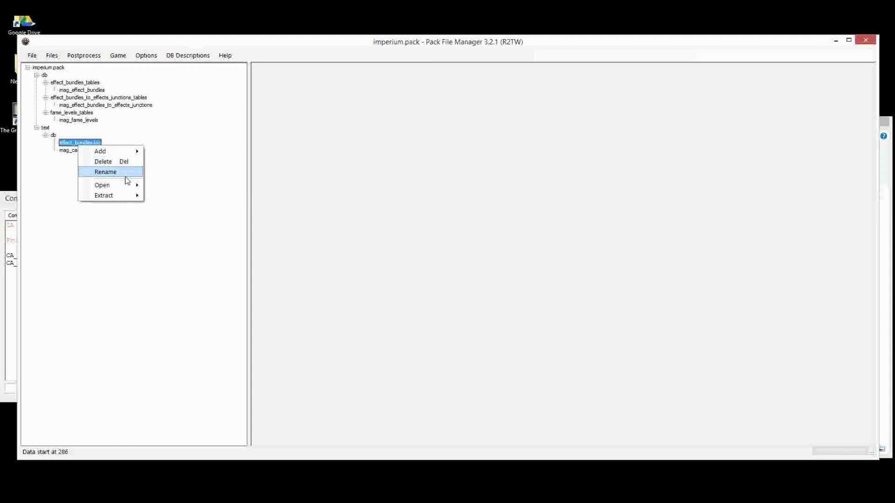
left_click(127, 175)
key("Home")
type("mag_")
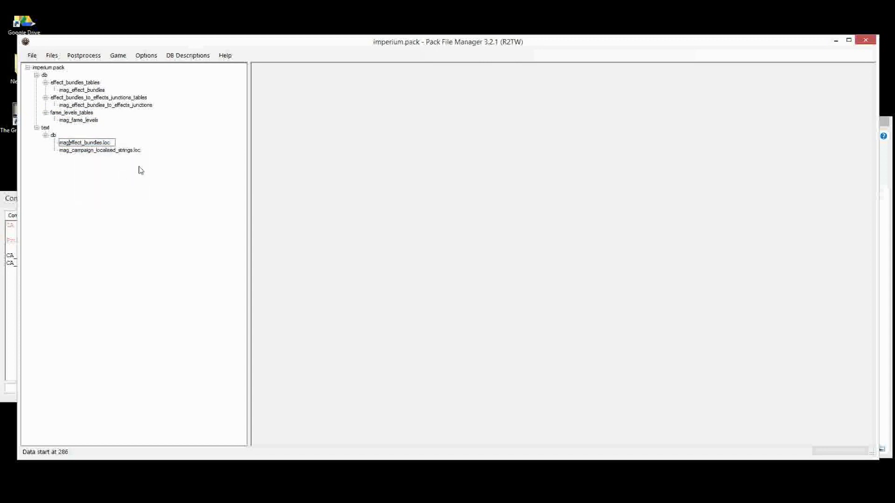
key("Return")
key("ctrl+s")
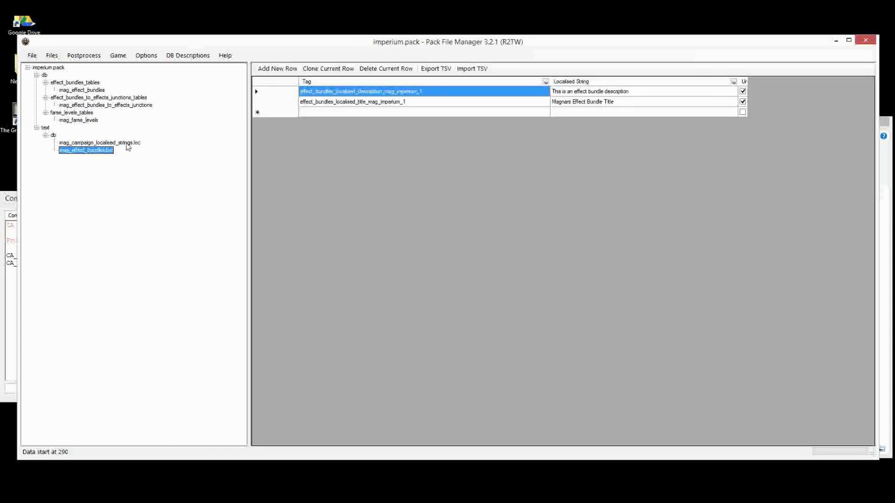
left_click(95, 106)
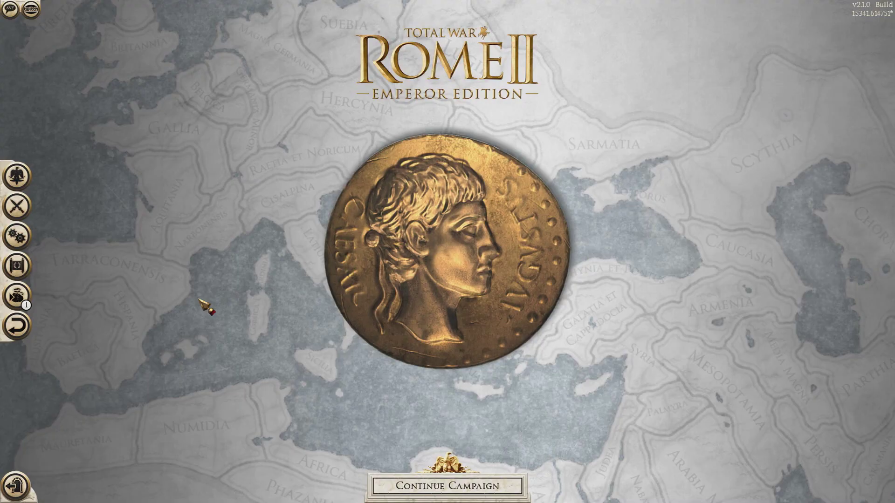
Switch to Total War: Rome II and start a new Grand Campaign as the Arverni of the Gallic Tribes.
mouse_move(20, 189)
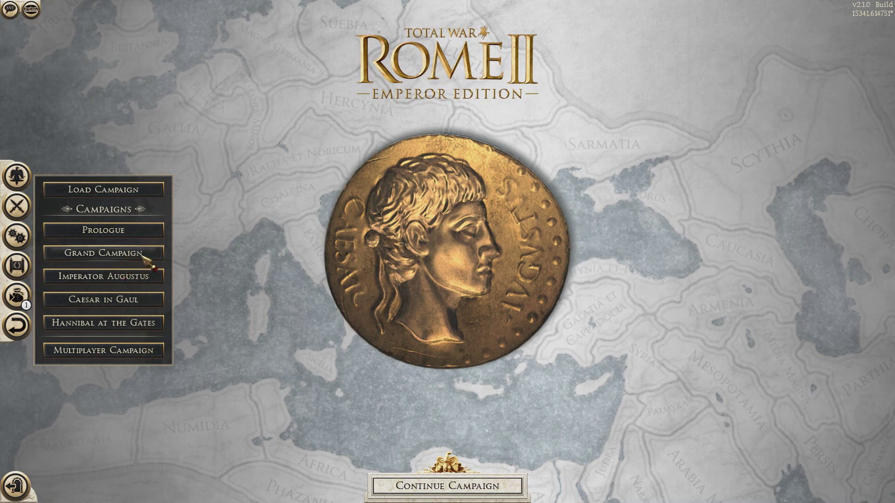
left_click(130, 253)
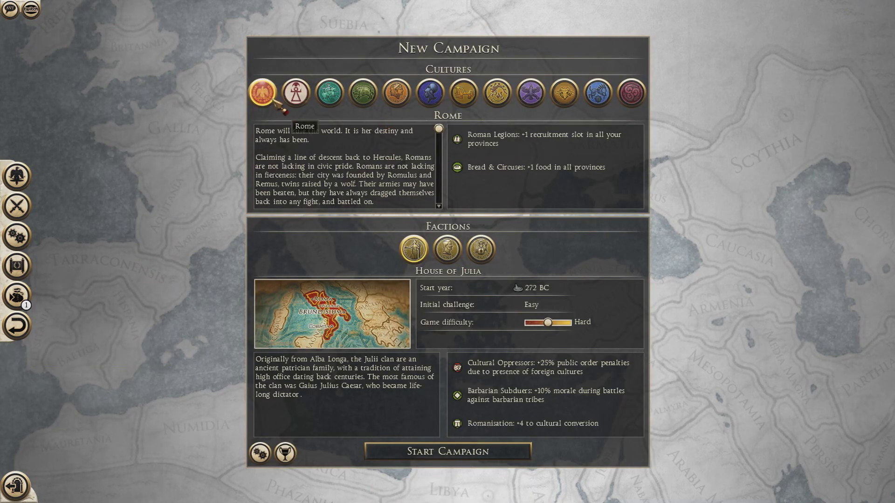
left_click(363, 91)
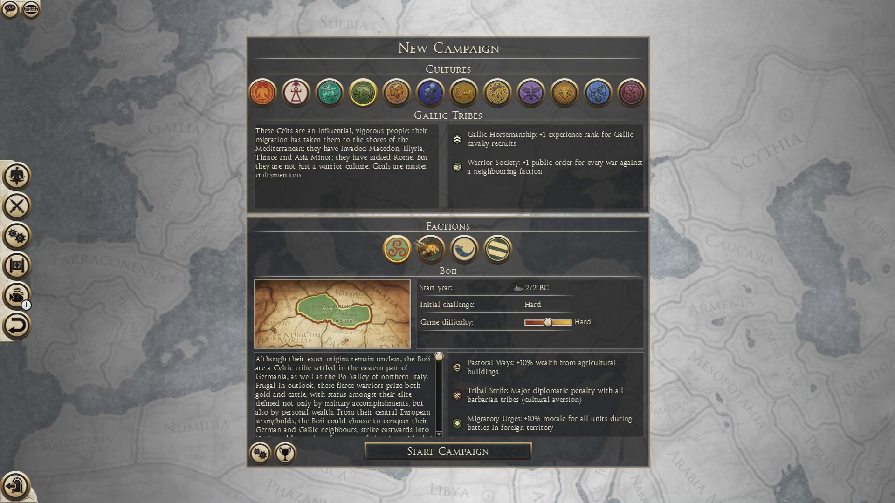
left_click(429, 248)
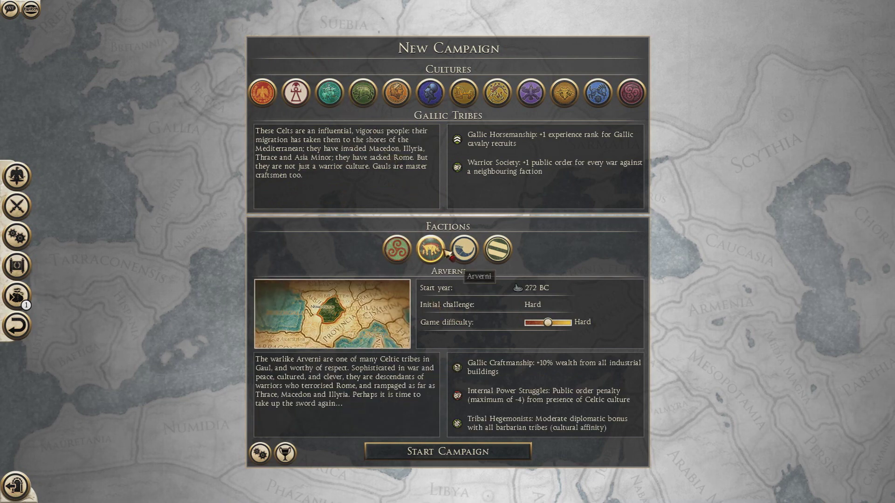
left_click(480, 453)
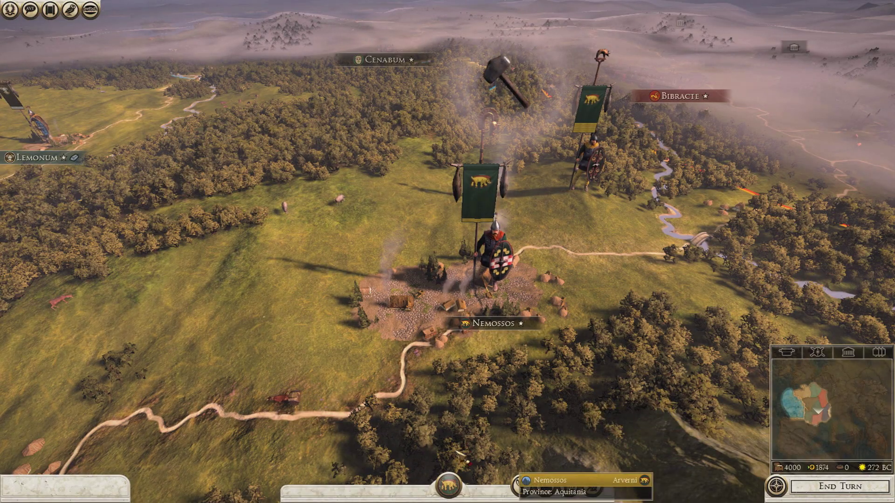
Examine the Arverni faction's summary traits and imperium effects, and compare them with its political influence effects.
left_click(448, 485)
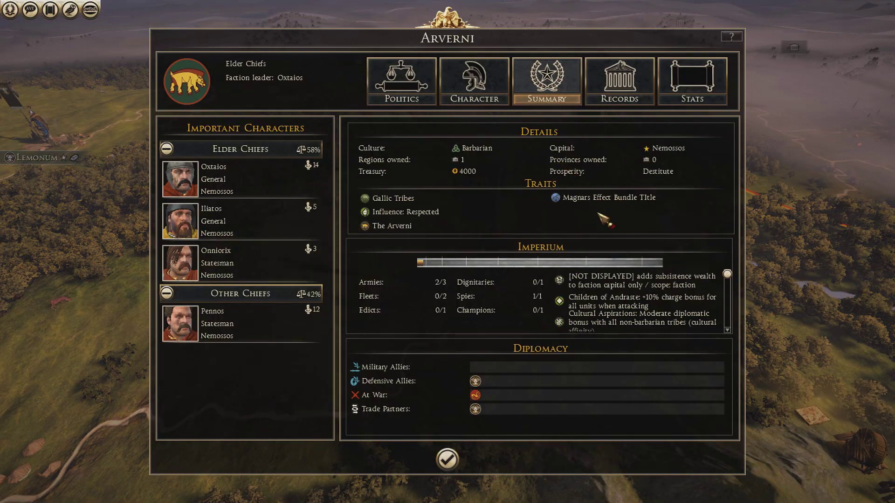
left_click(453, 463)
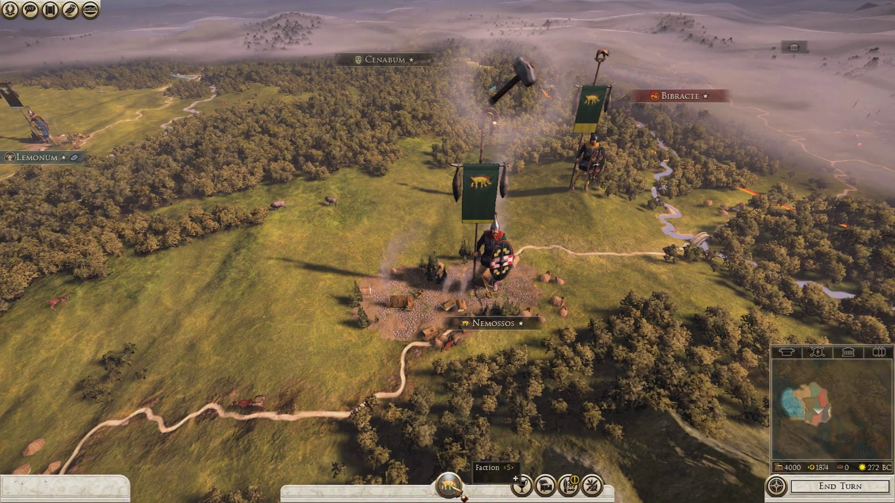
left_click(448, 485)
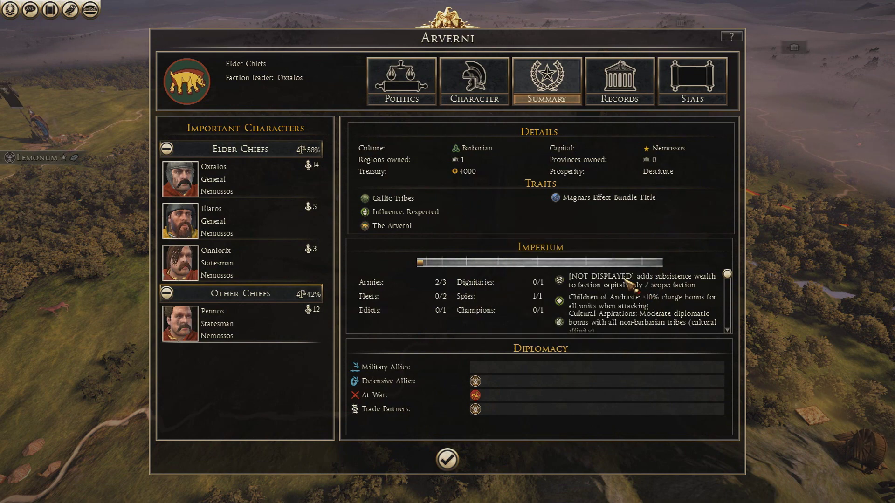
left_click(393, 91)
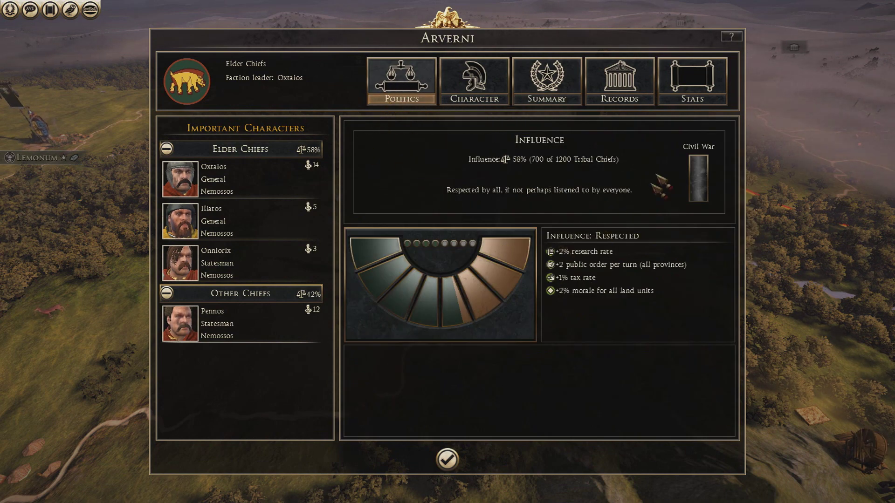
left_click(559, 81)
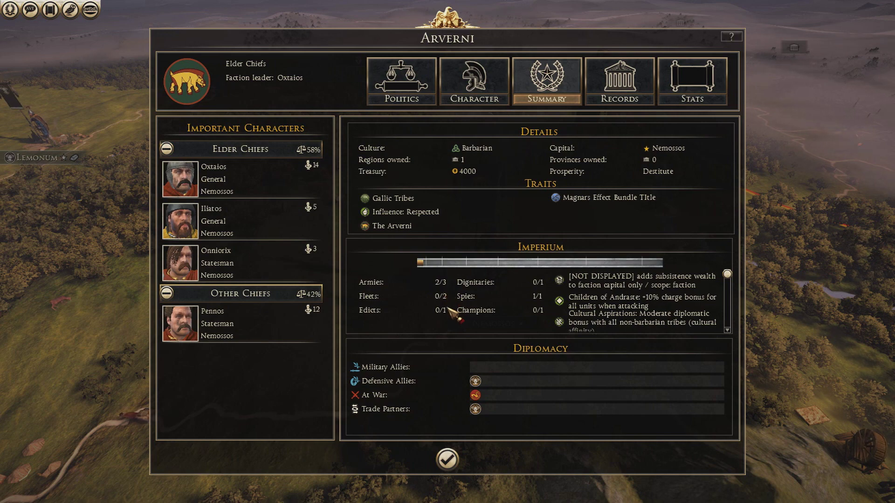
Check the title, description and effects of the Magnars Effect Bundle trait, and inspect the imperium level details in the faction summary.
mouse_move(570, 204)
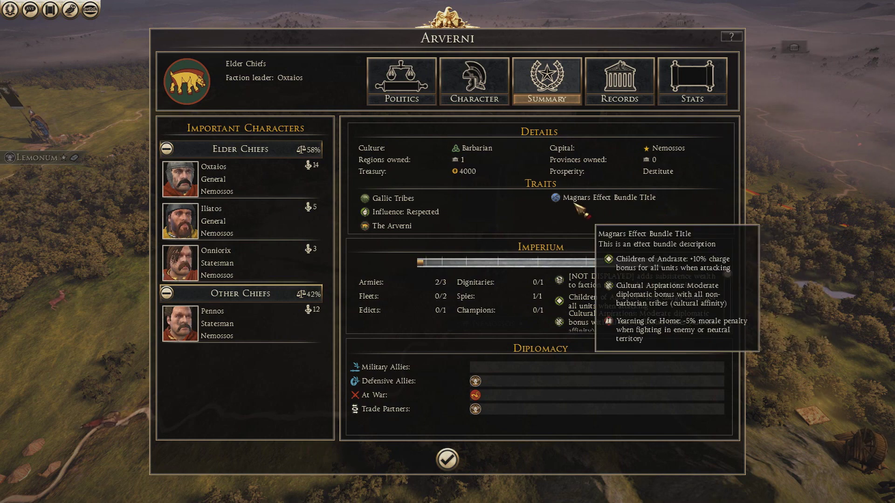
mouse_move(610, 196)
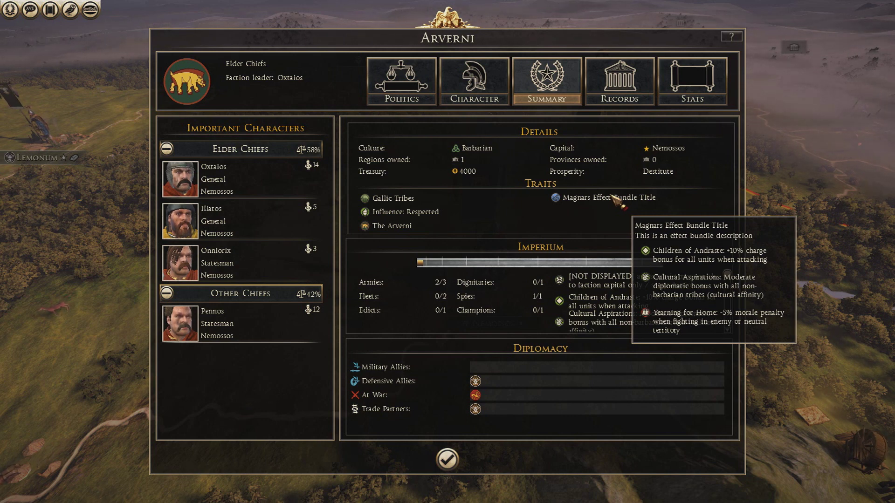
left_click(447, 460)
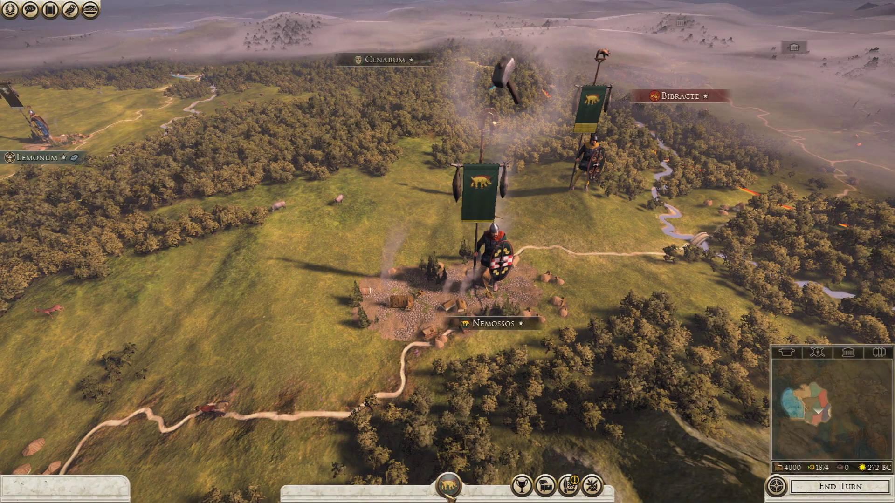
left_click(448, 487)
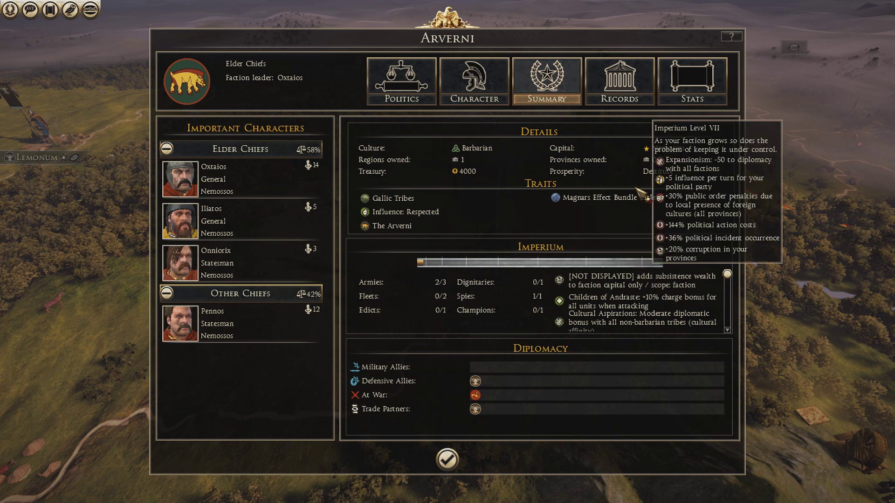